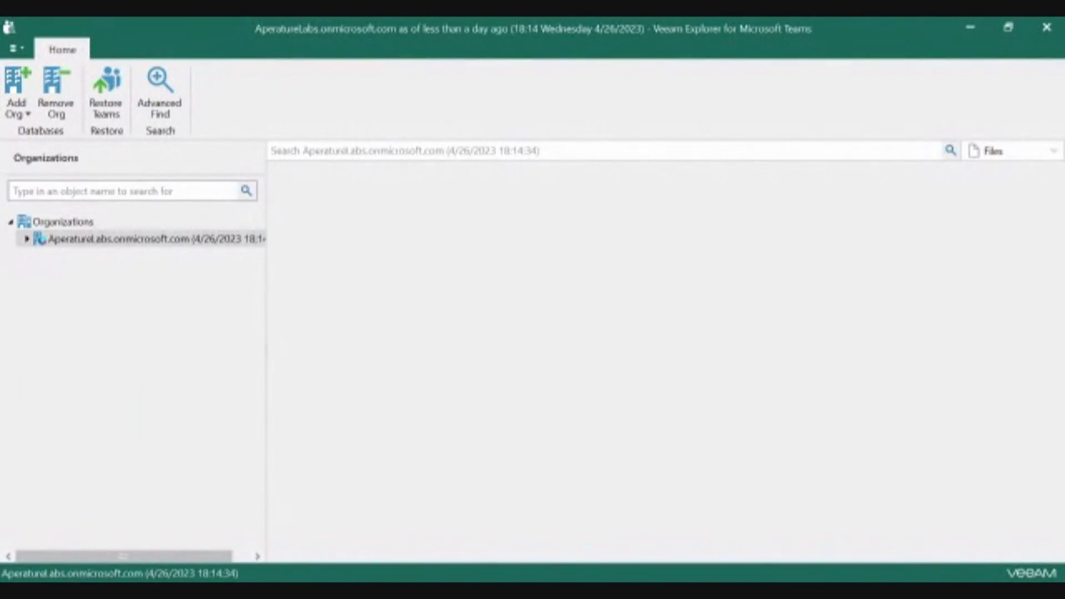
Expand the organization and the Education team, then list the General channel's five backed-up files
{"action": "left_click", "coordinate": [27, 238]}
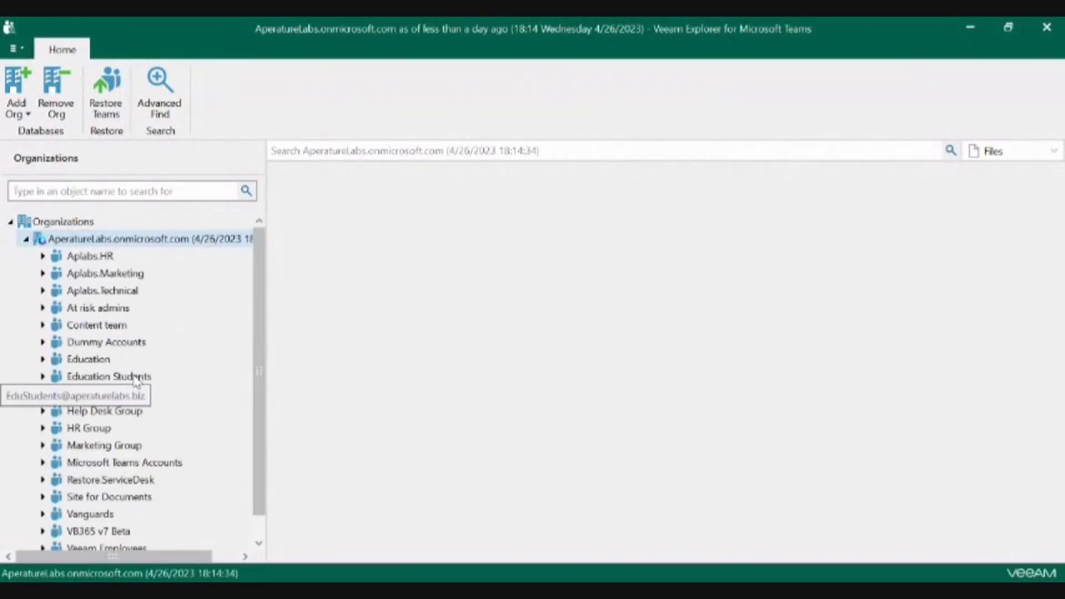
{"action": "left_click", "coordinate": [43, 359]}
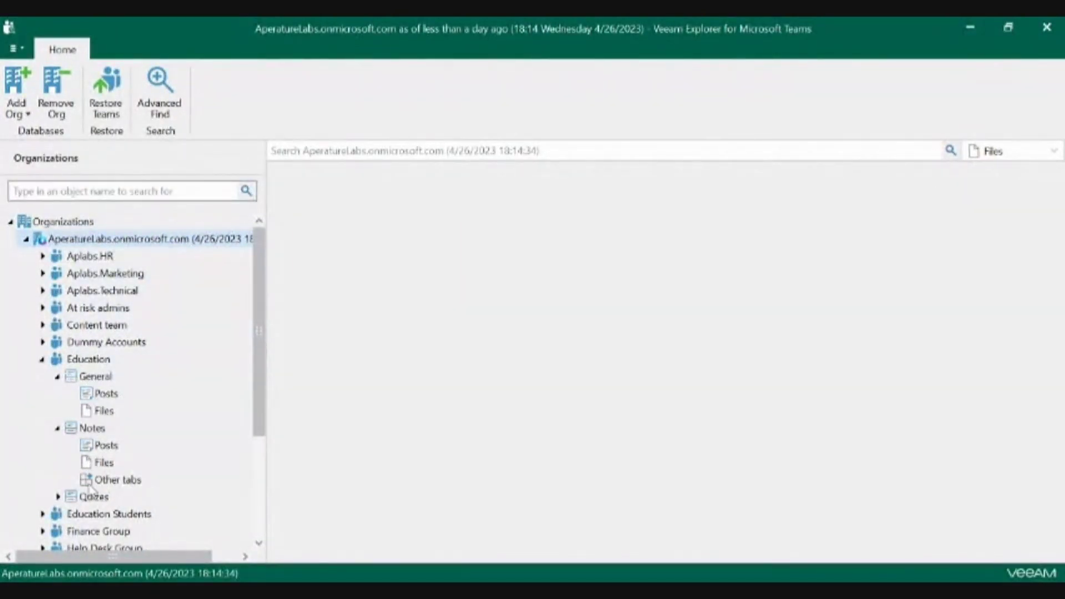
{"action": "left_click", "coordinate": [101, 413]}
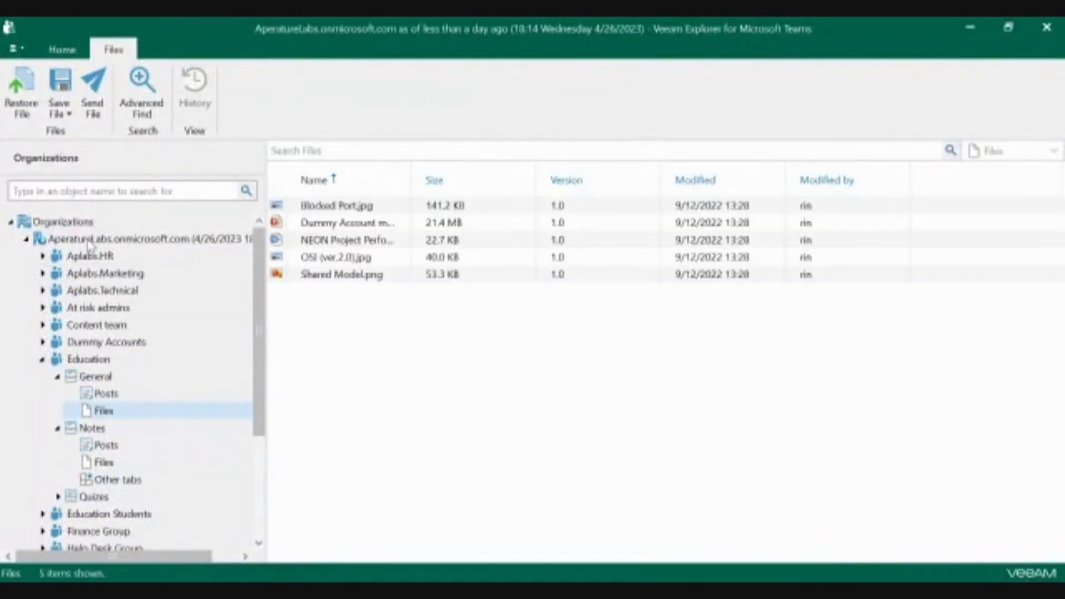
{"action": "right_click", "coordinate": [89, 240]}
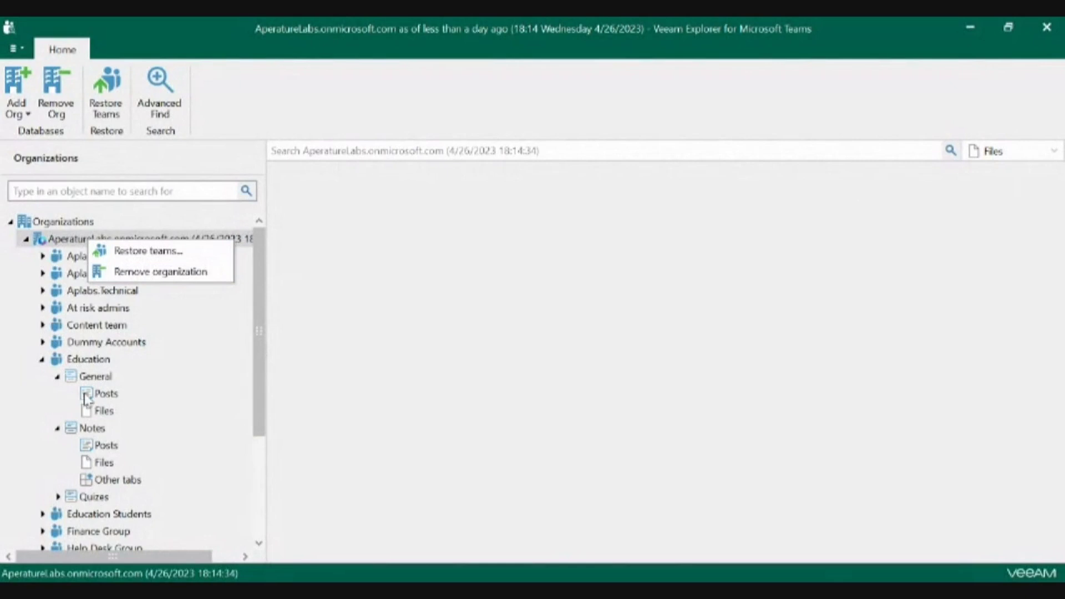
{"action": "left_click", "coordinate": [100, 359]}
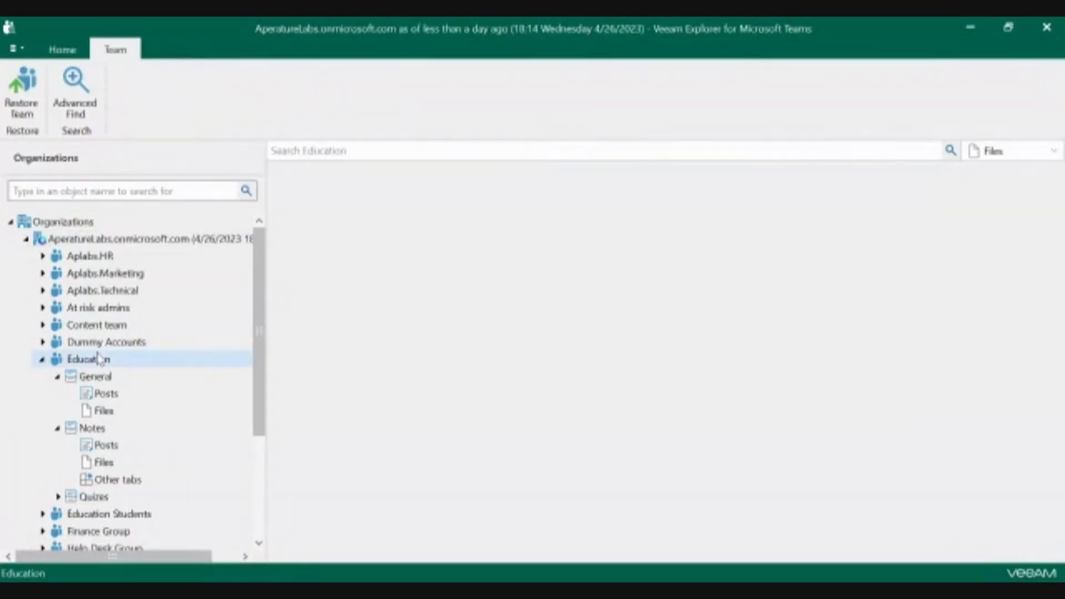
{"action": "right_click", "coordinate": [98, 358]}
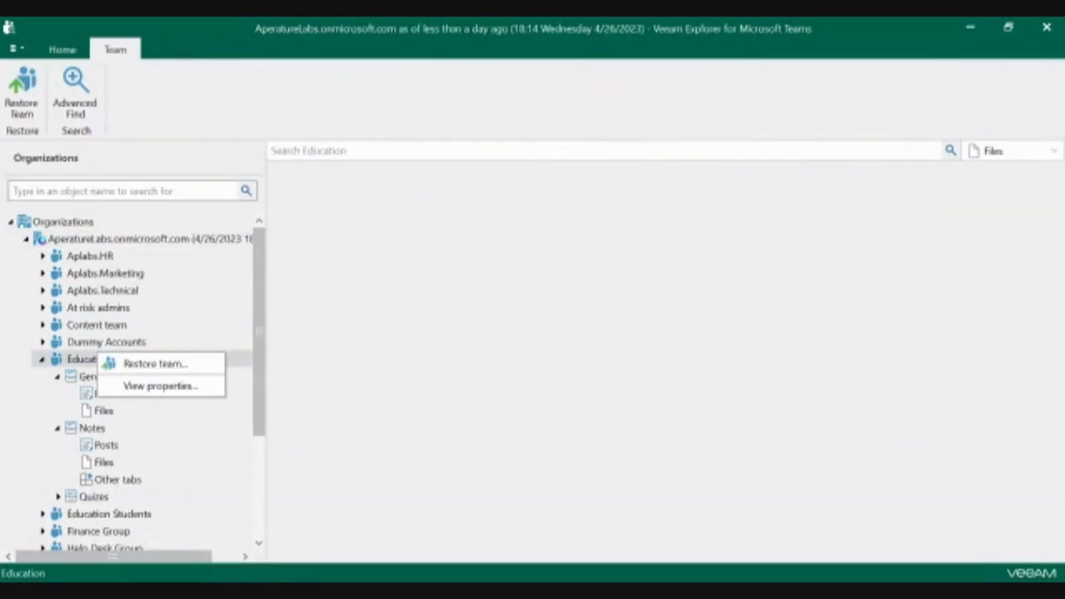
{"action": "right_click", "coordinate": [76, 381]}
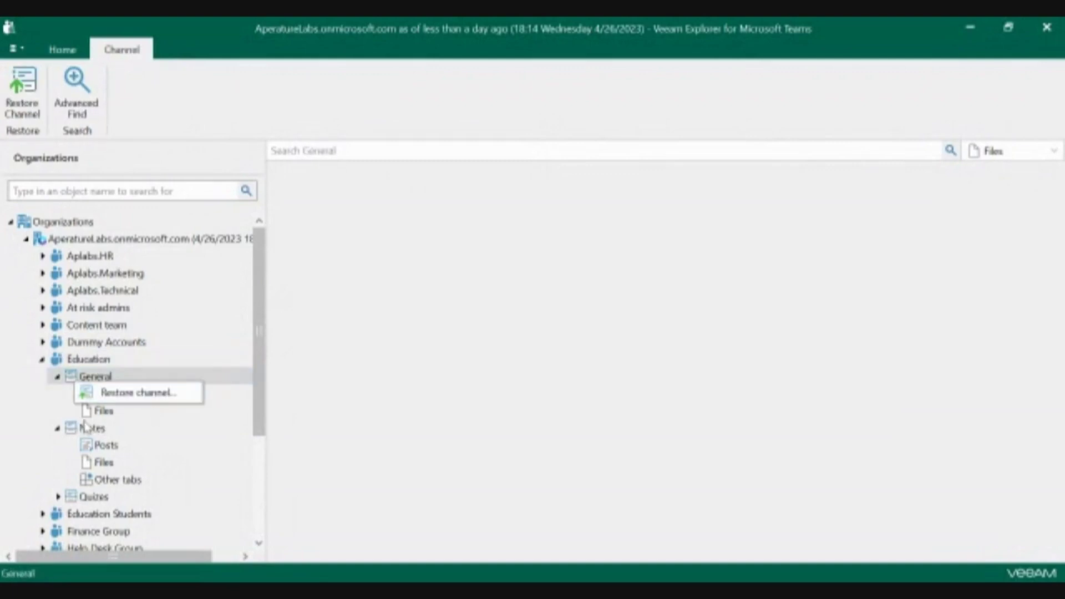
{"action": "right_click", "coordinate": [104, 411]}
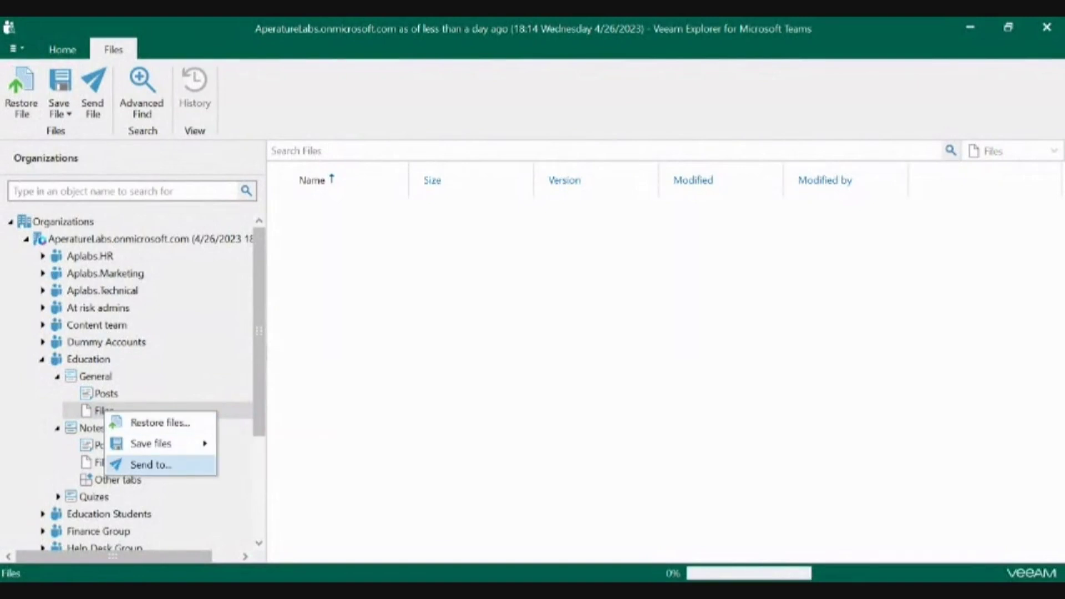
{"action": "mouse_move", "coordinate": [155, 443]}
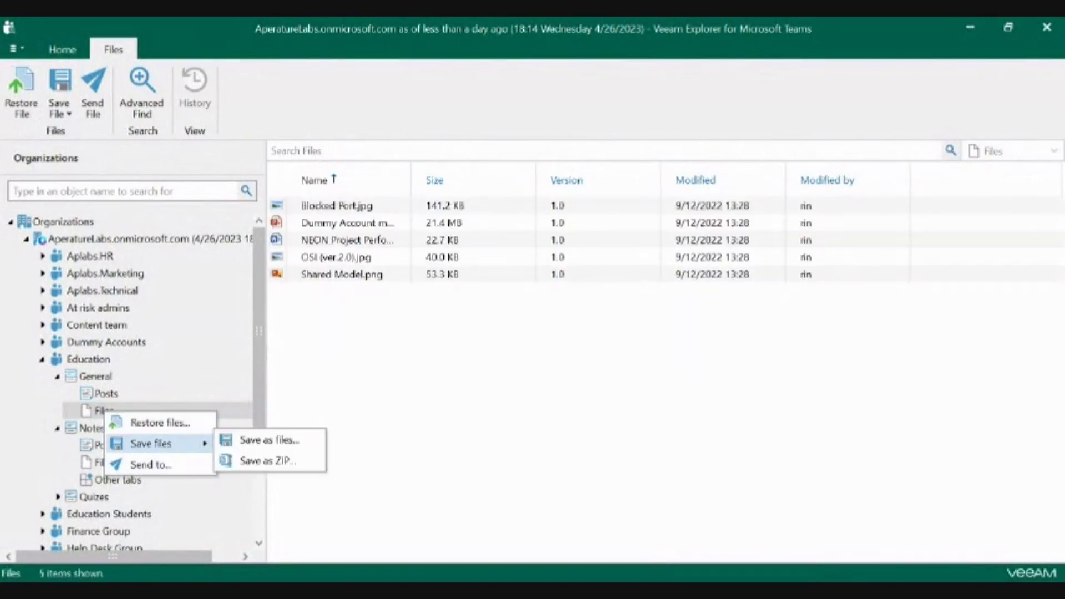
{"action": "left_click", "coordinate": [105, 393]}
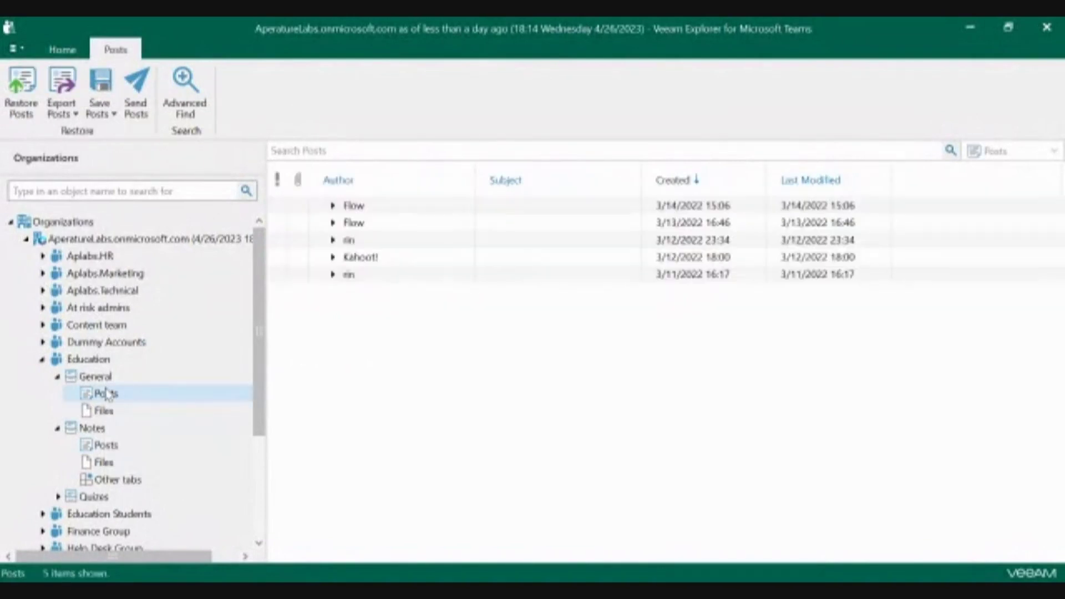
{"action": "left_click", "coordinate": [333, 207]}
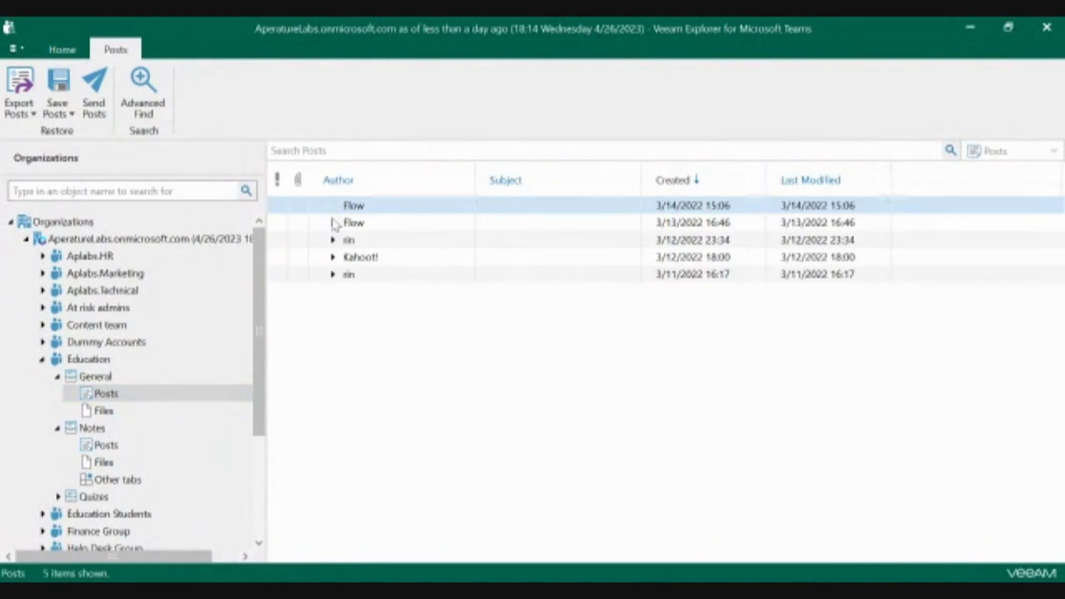
{"action": "left_click", "coordinate": [333, 259]}
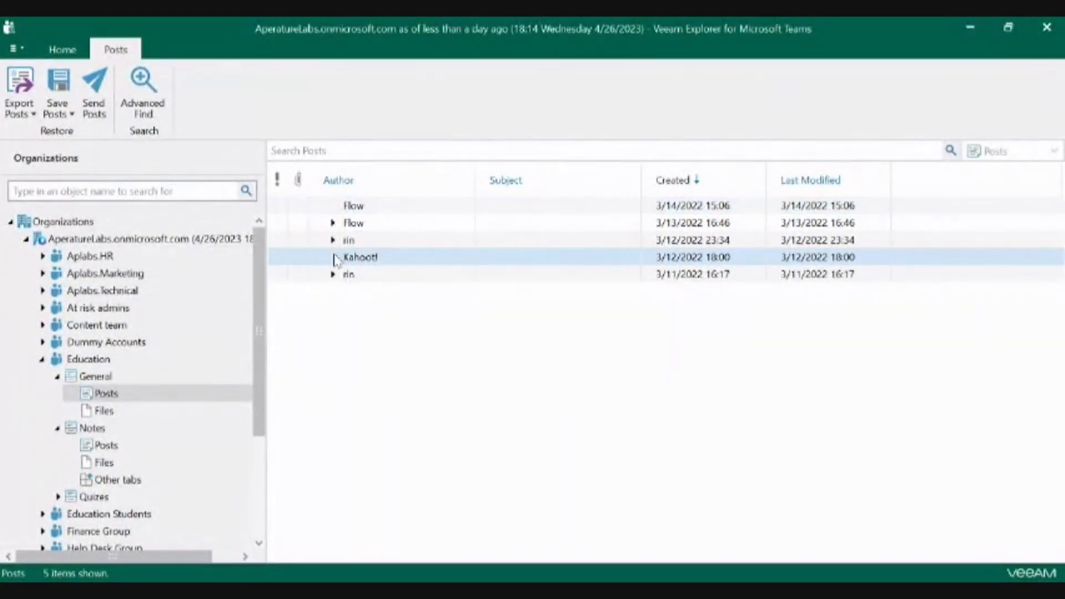
{"action": "right_click", "coordinate": [368, 262]}
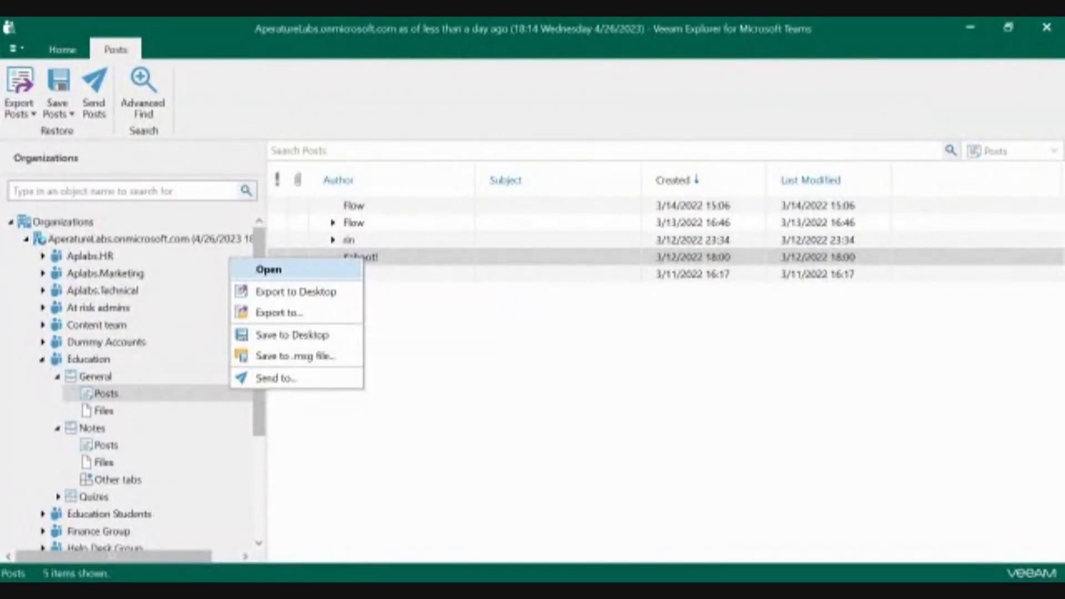
{"action": "left_click", "coordinate": [105, 412]}
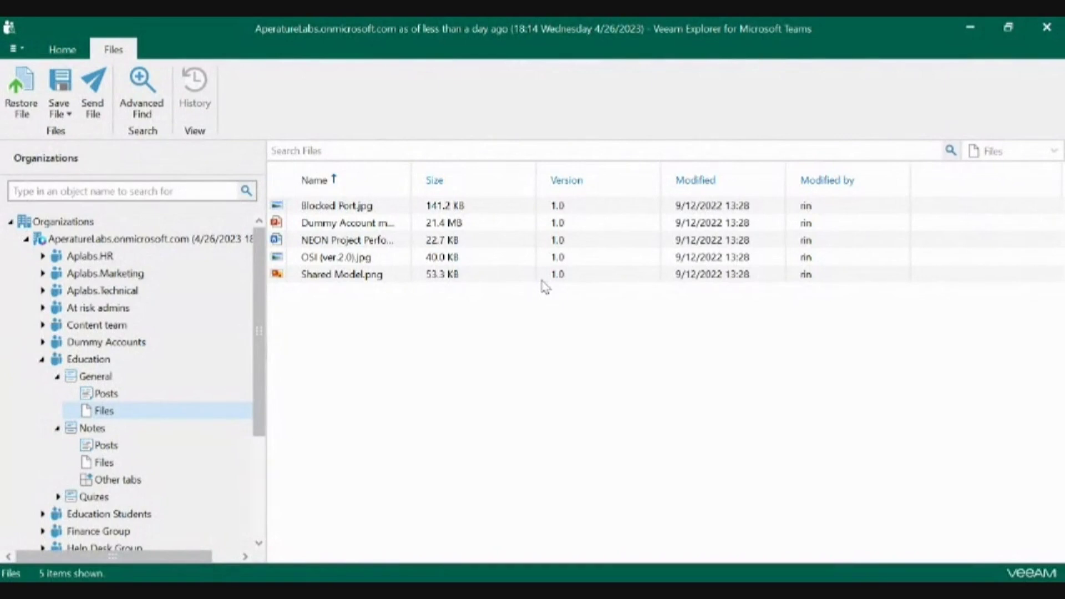
{"action": "right_click", "coordinate": [543, 280]}
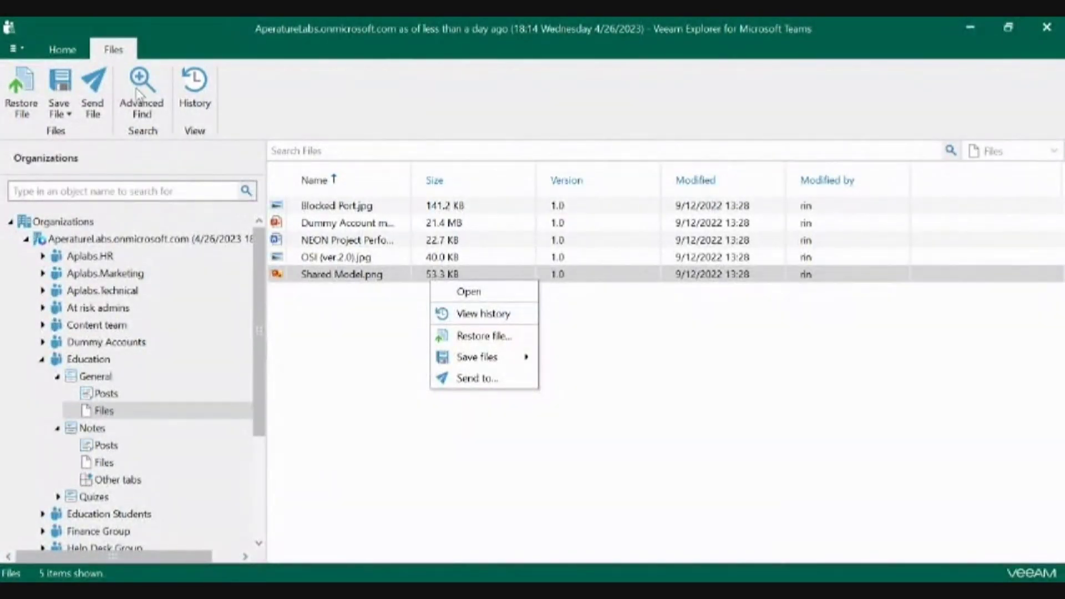
{"action": "left_click", "coordinate": [302, 115]}
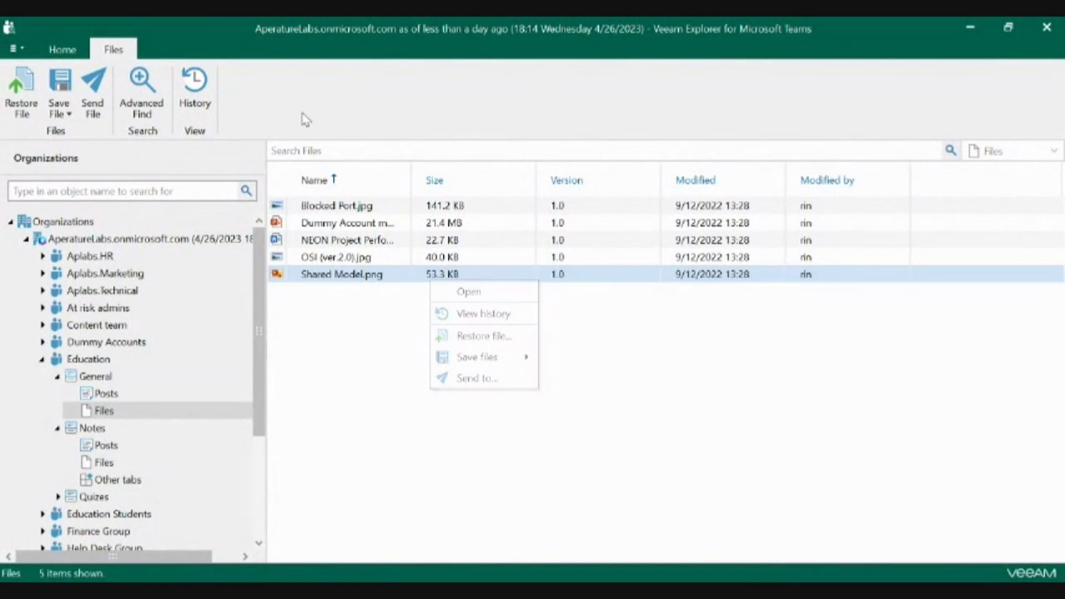
Open Advanced Find and make the whole organization the search scope
{"action": "left_click", "coordinate": [154, 92]}
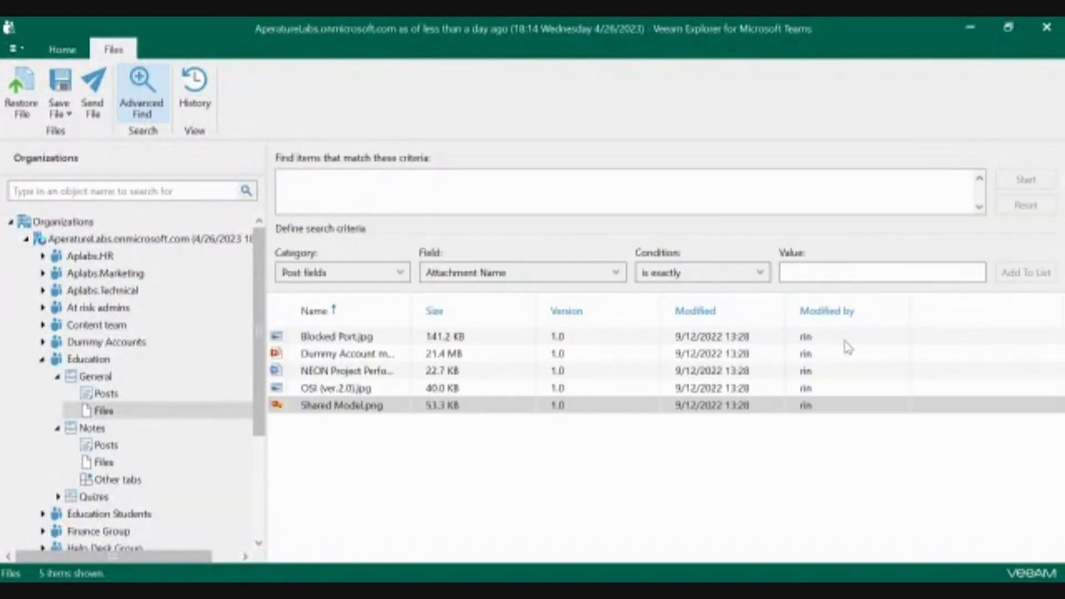
{"action": "left_click", "coordinate": [875, 271]}
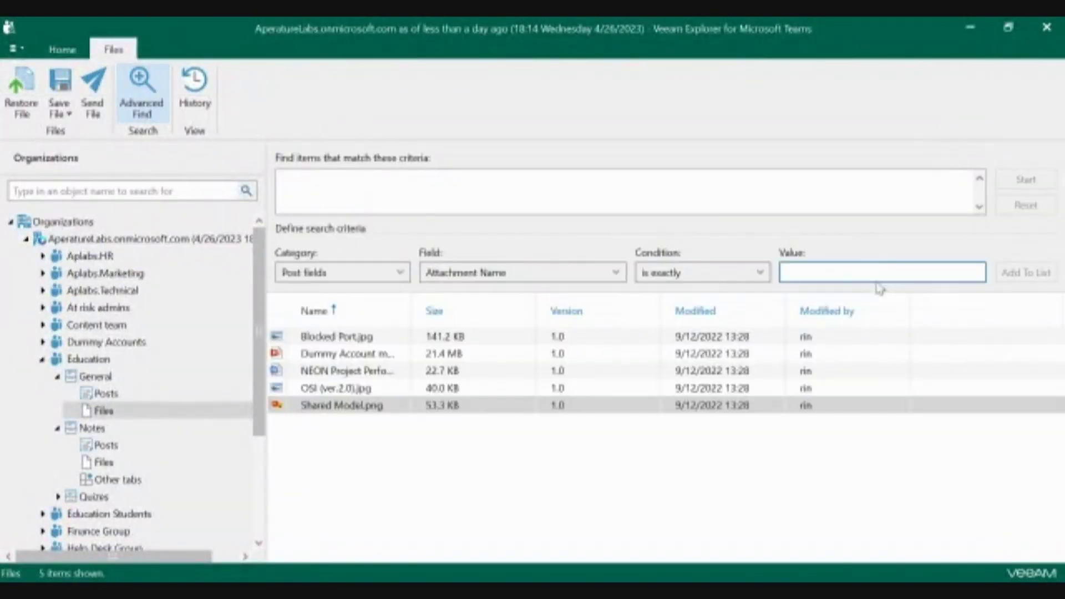
{"action": "left_click", "coordinate": [386, 273]}
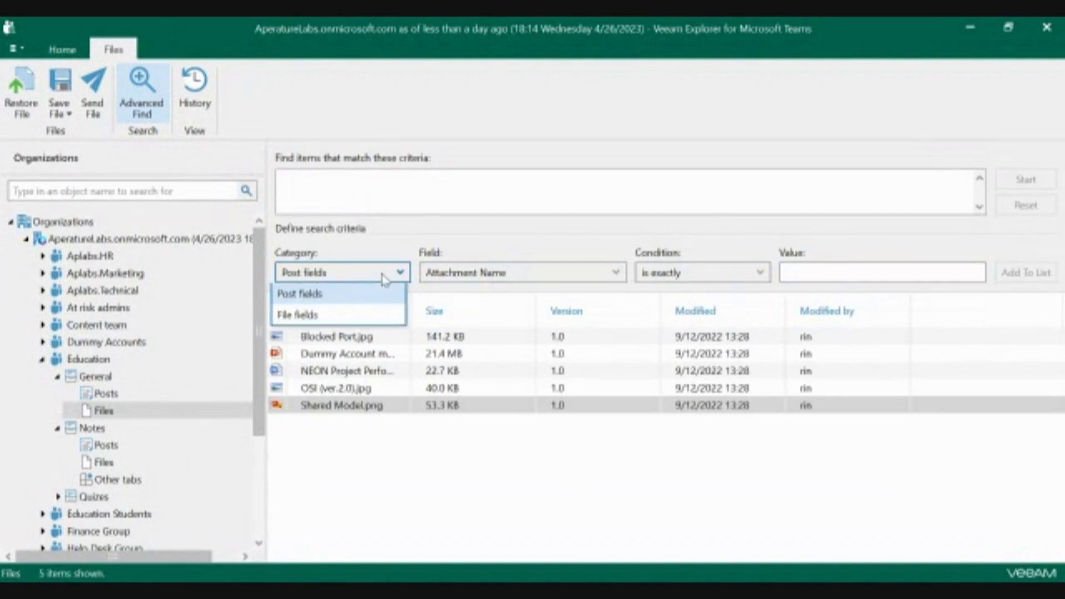
{"action": "left_click", "coordinate": [190, 243]}
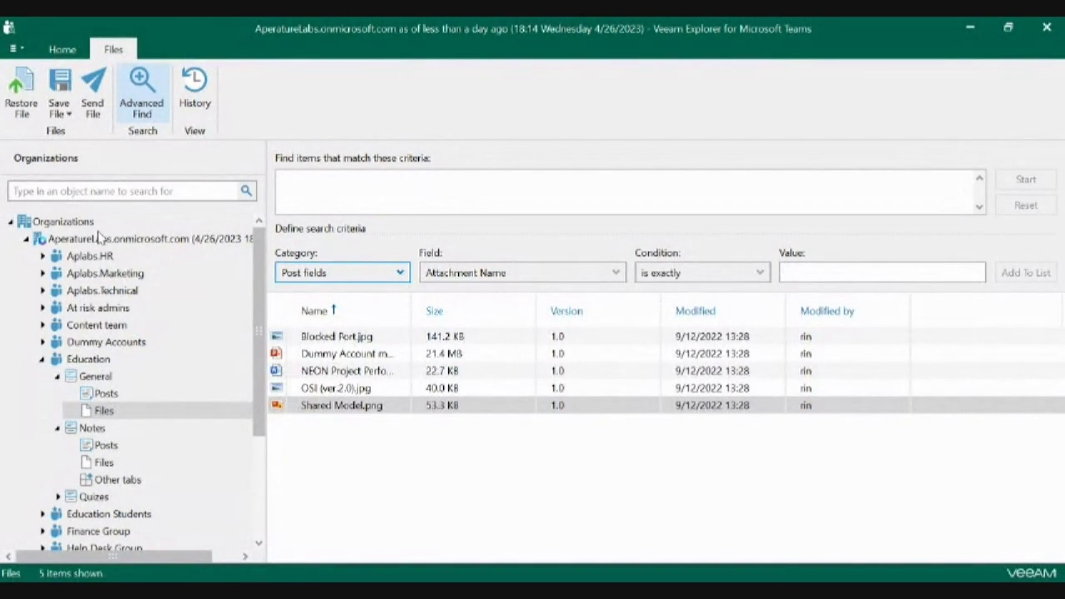
{"action": "left_click", "coordinate": [83, 241]}
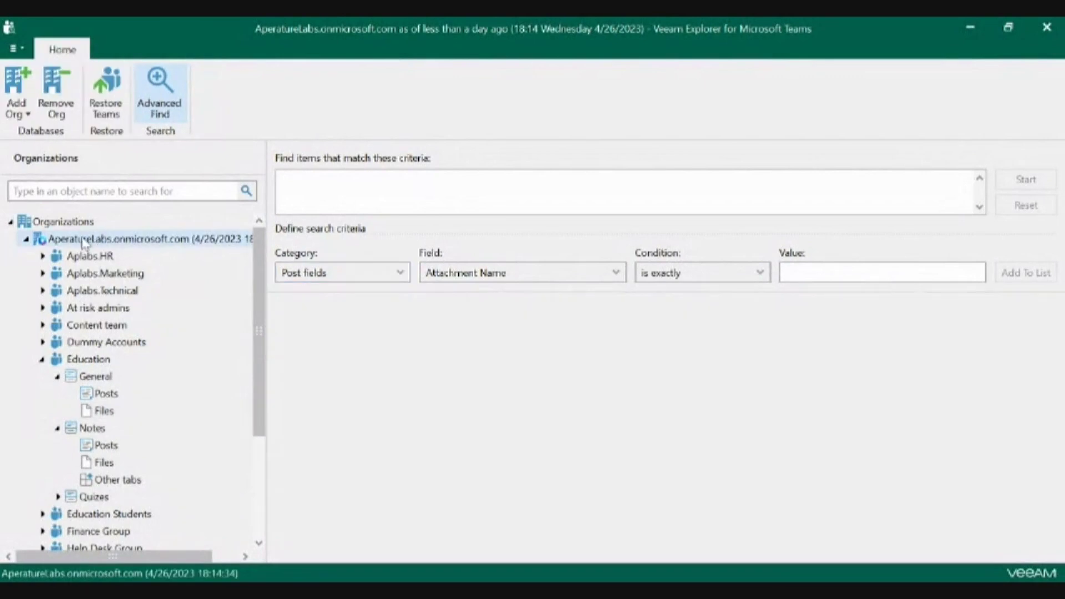
Add the criterion File fields, Name contains 'osi' to the search list
{"action": "left_click", "coordinate": [397, 278]}
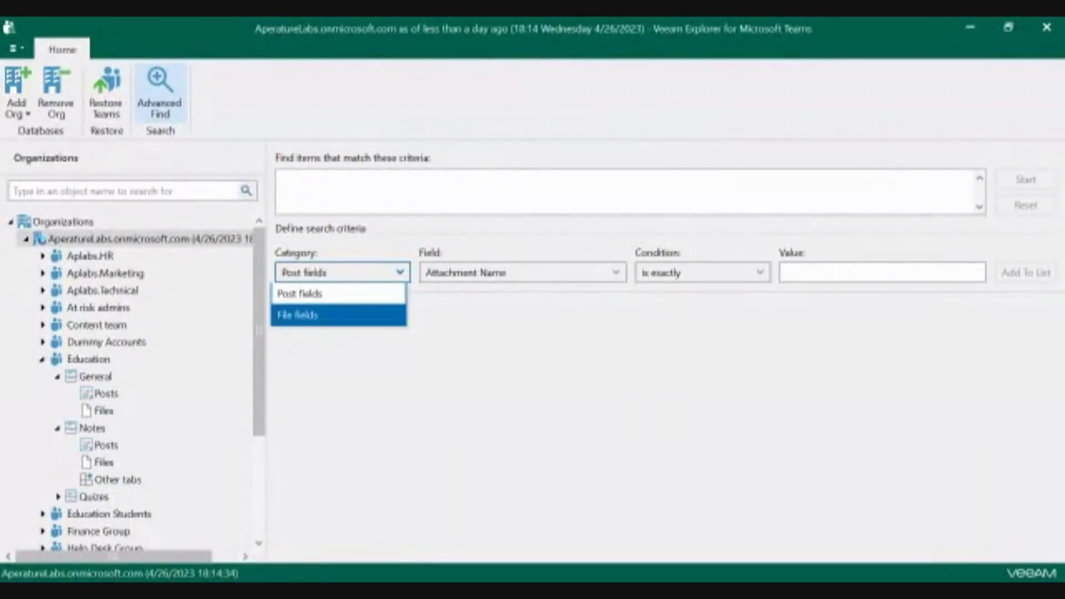
{"action": "left_click", "coordinate": [395, 314]}
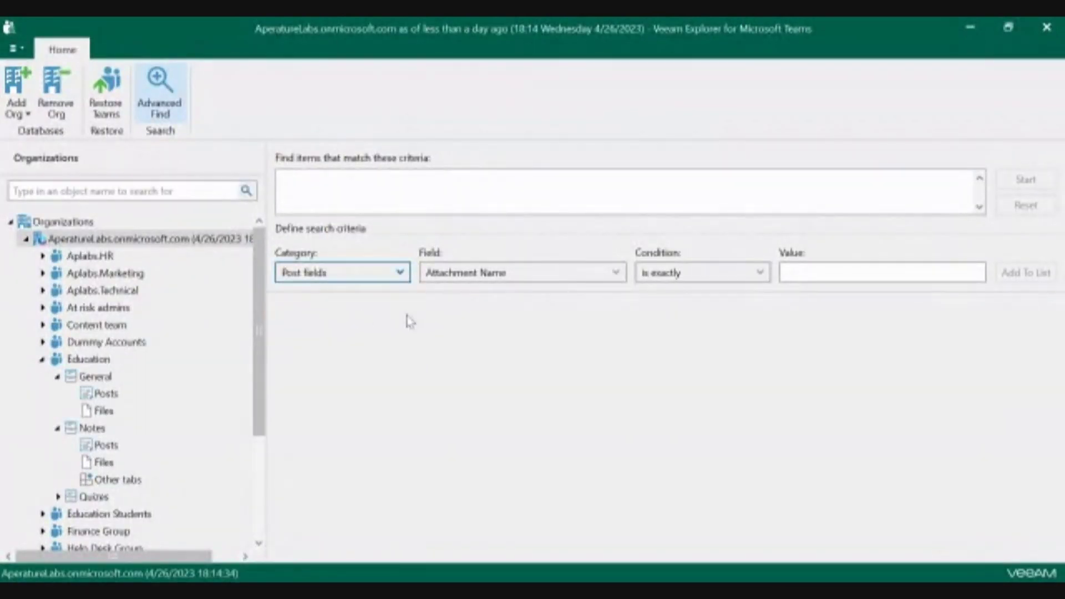
{"action": "left_click", "coordinate": [587, 275]}
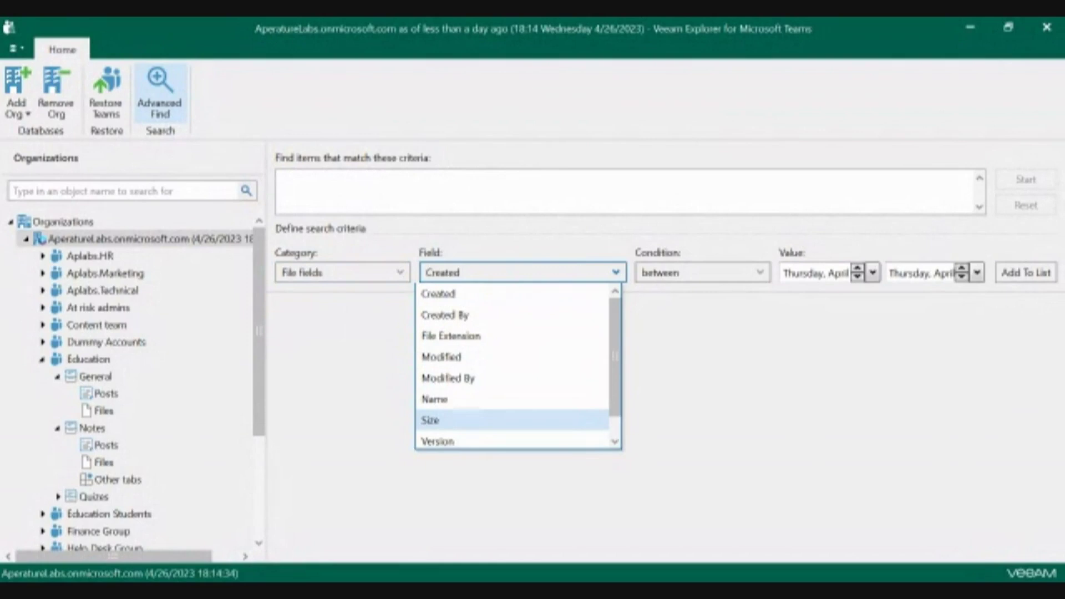
{"action": "left_click", "coordinate": [492, 400]}
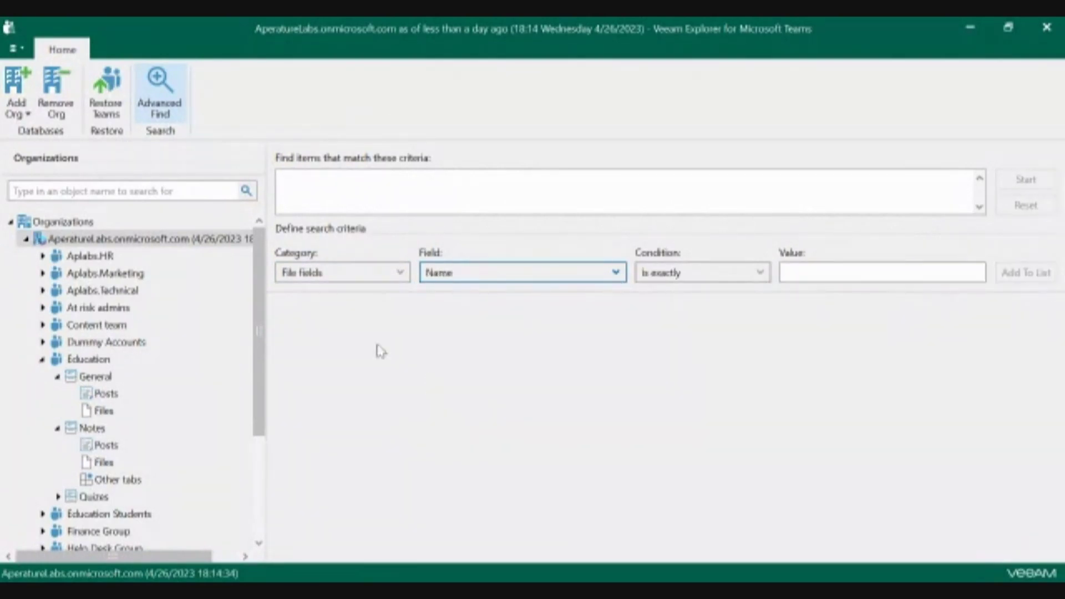
{"action": "left_click", "coordinate": [721, 275]}
{"action": "left_click", "coordinate": [661, 380]}
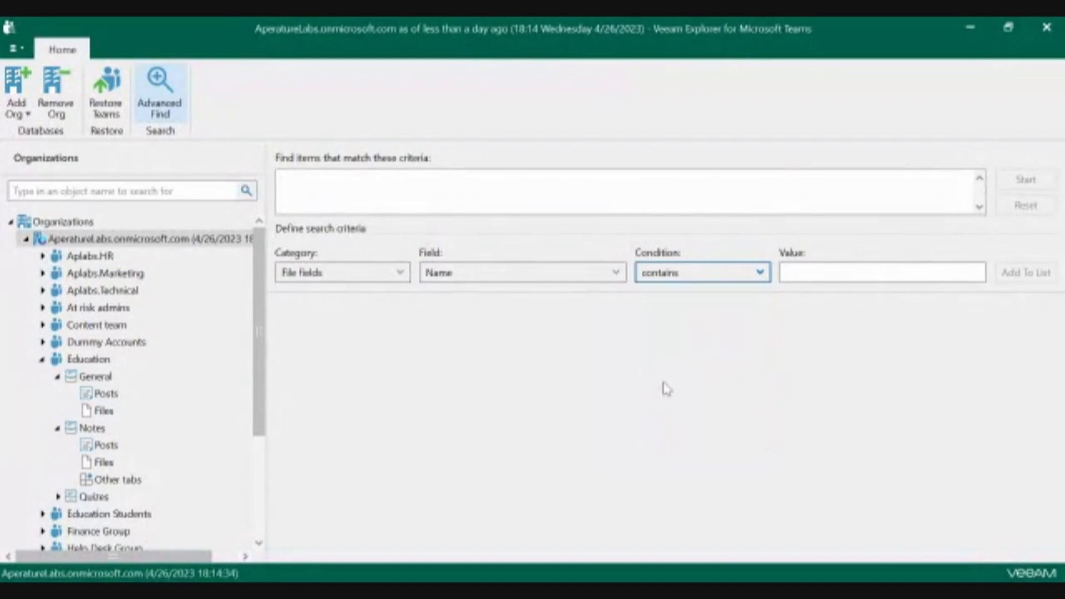
{"action": "left_click", "coordinate": [871, 269]}
{"action": "type", "text": "c"}
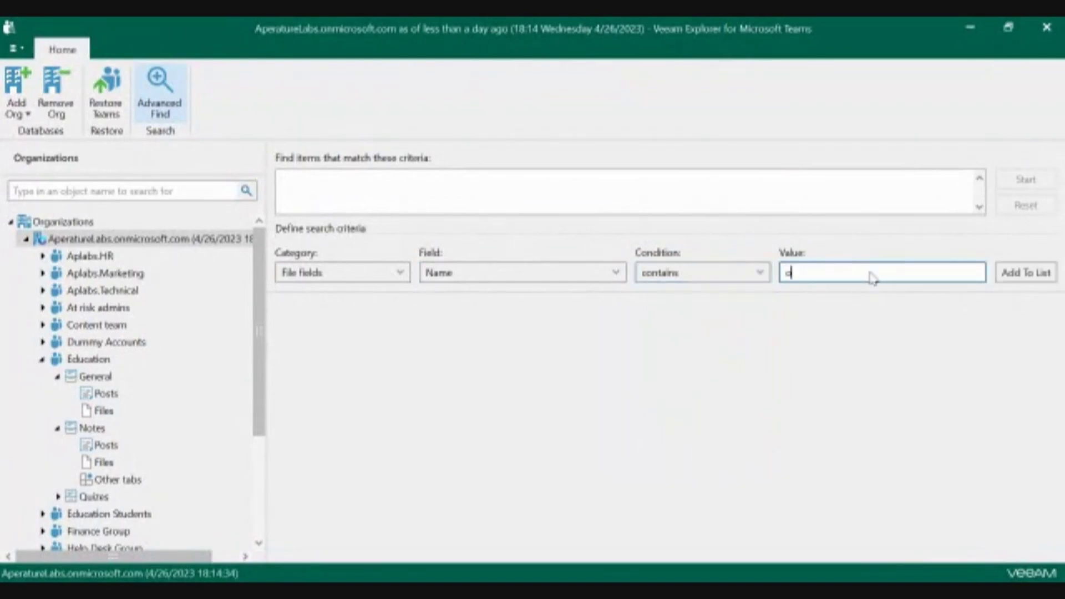
{"action": "type", "text": "oi"}
{"action": "left_click", "coordinate": [1038, 278]}
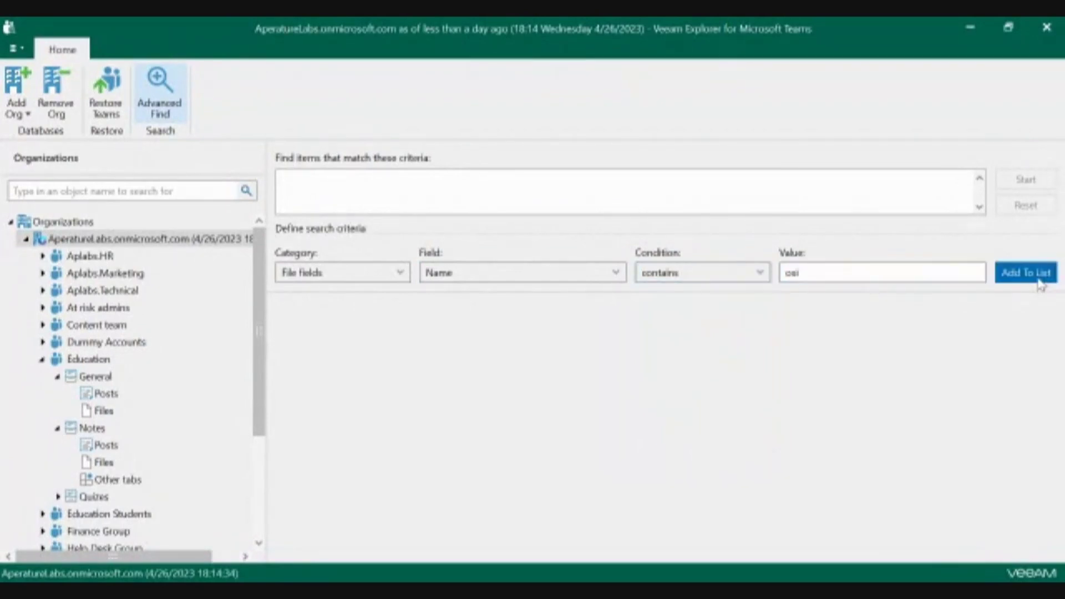
{"action": "left_click", "coordinate": [1020, 182]}
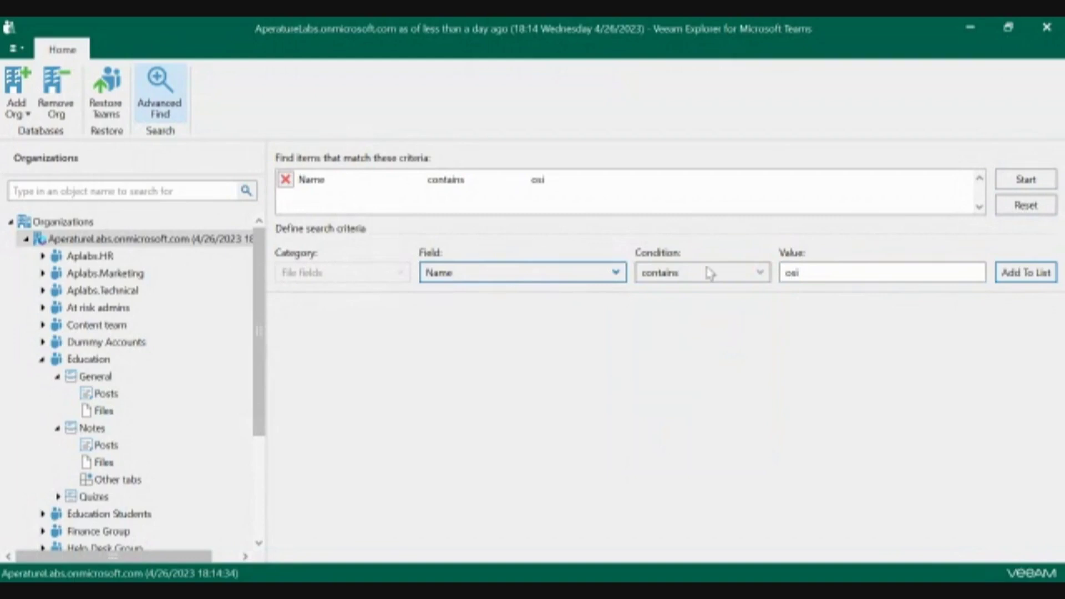
Start the organization-wide search for file names containing 'osi'
{"action": "left_click", "coordinate": [1022, 183]}
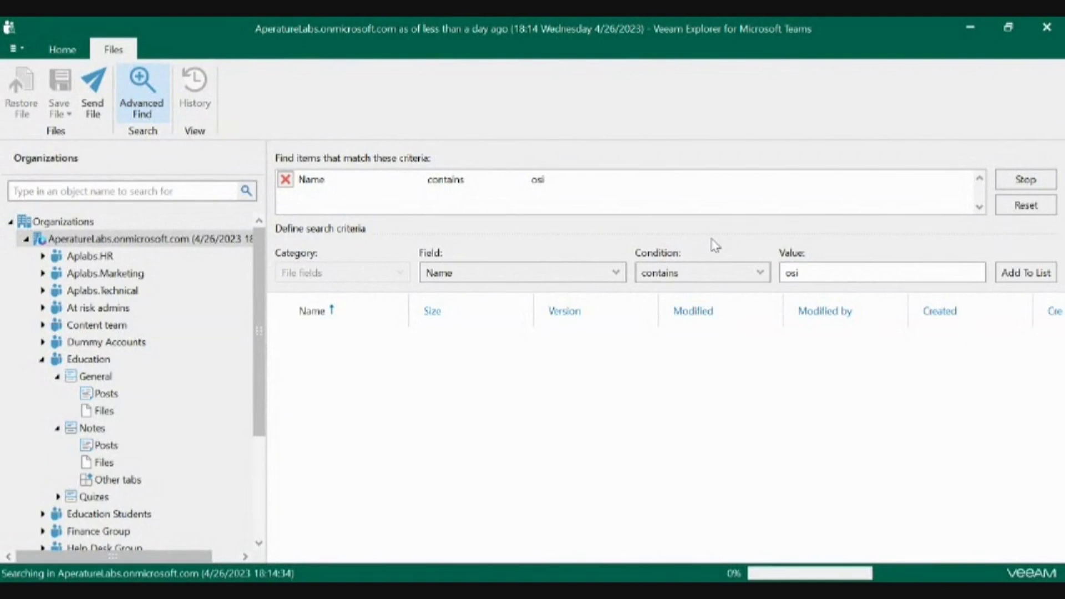
List the Education General channel files and bring up the context menu for OSI (ver.2.0).jpg
{"action": "left_click", "coordinate": [103, 410]}
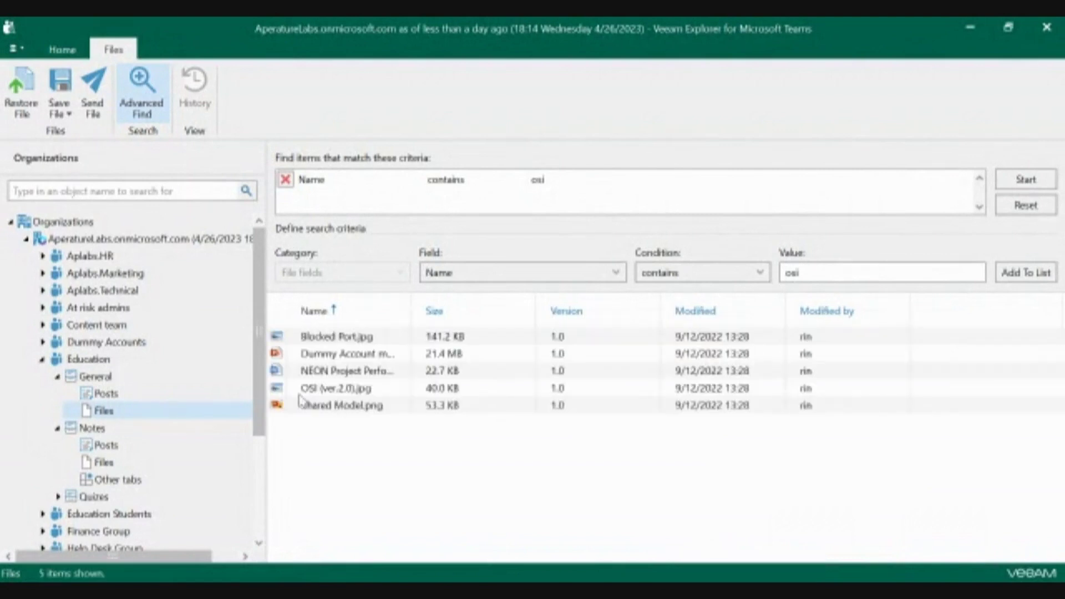
{"action": "right_click", "coordinate": [353, 392]}
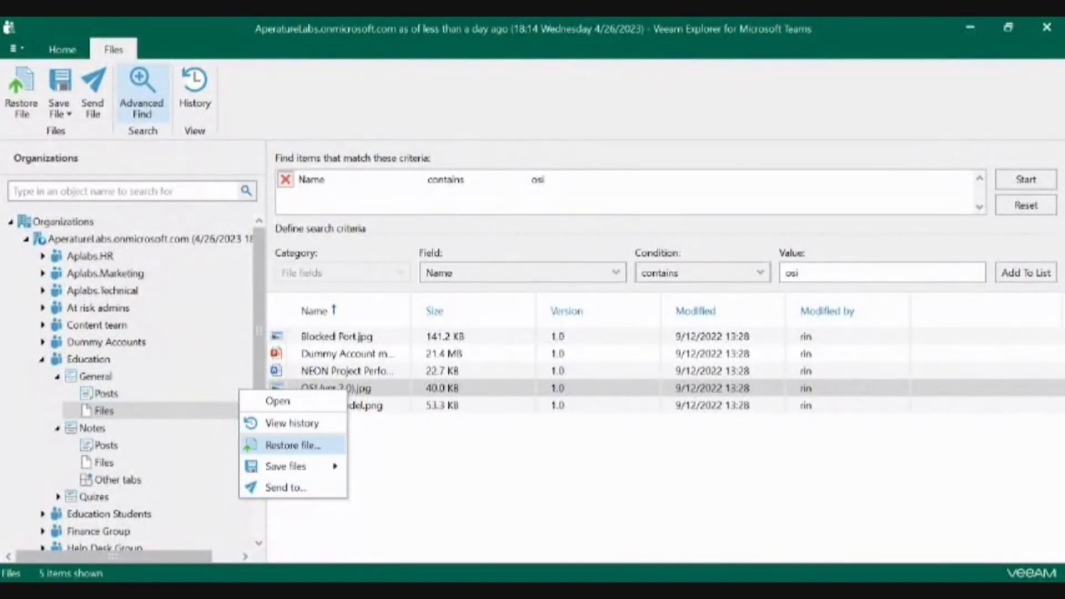
{"action": "mouse_move", "coordinate": [286, 466]}
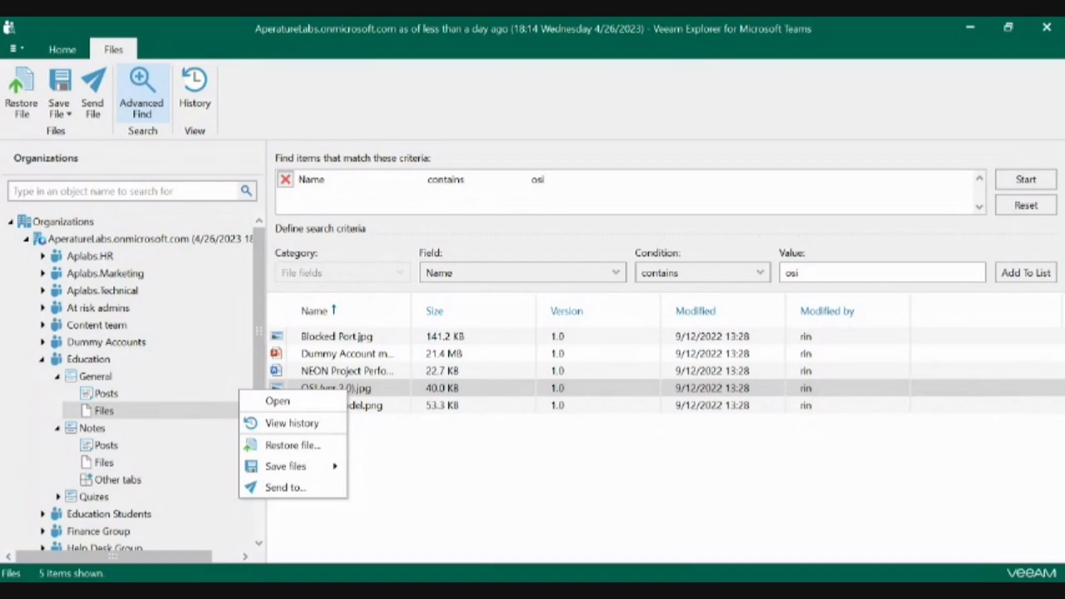
Dismiss the file's menu and log in to the Veeam Backup for Microsoft 365 Restore Portal
{"action": "key", "text": "Escape"}
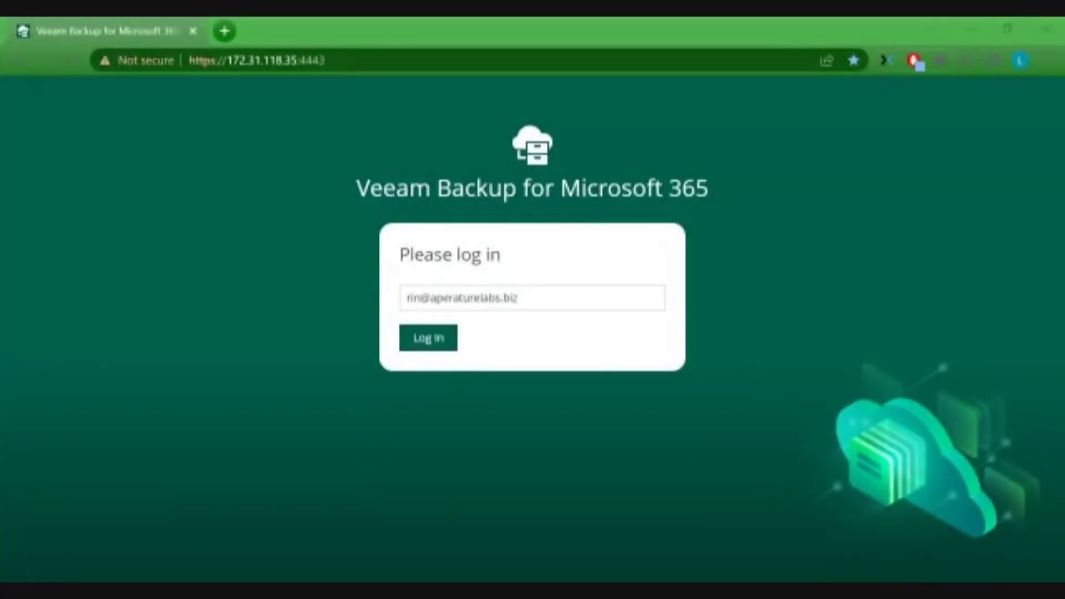
{"action": "left_click", "coordinate": [432, 343]}
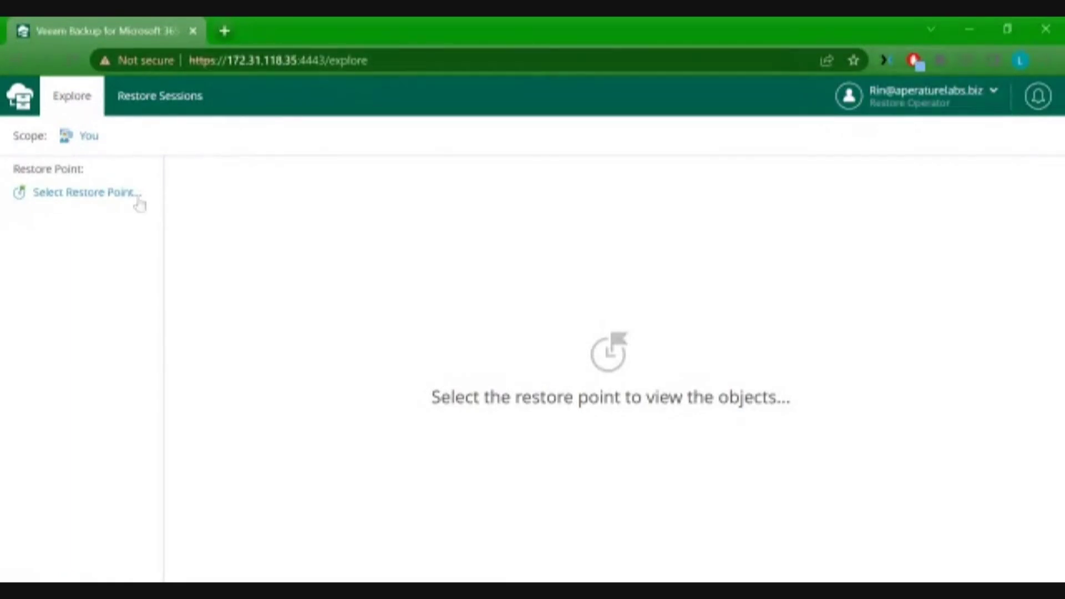
Set the restore scope to the Dummy Accounts team
{"action": "left_click", "coordinate": [89, 136]}
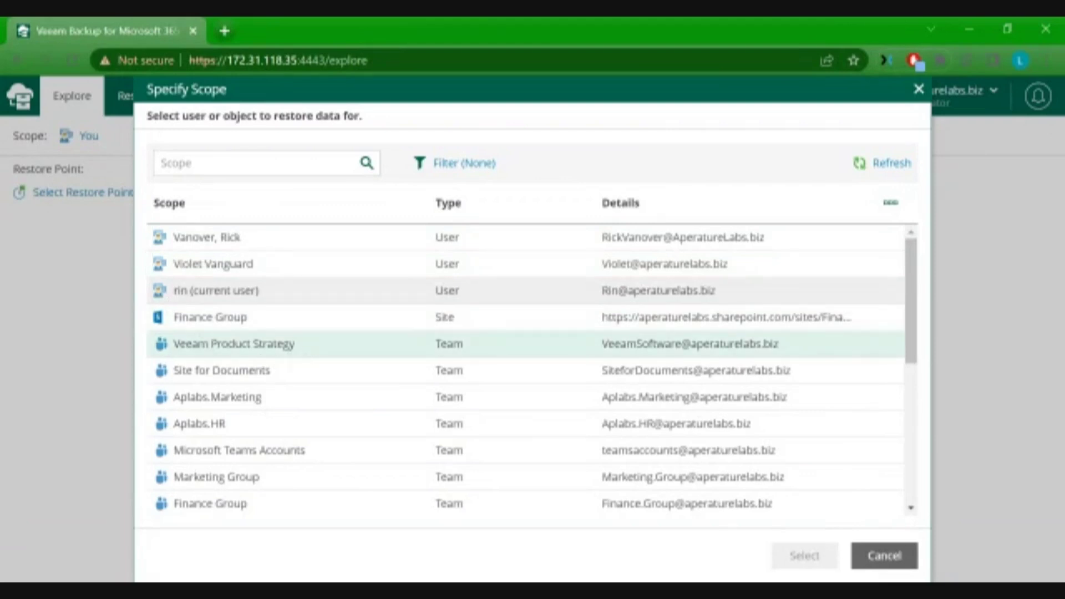
{"action": "scroll", "coordinate": [526, 370], "scroll_direction": "down", "scroll_amount": 3}
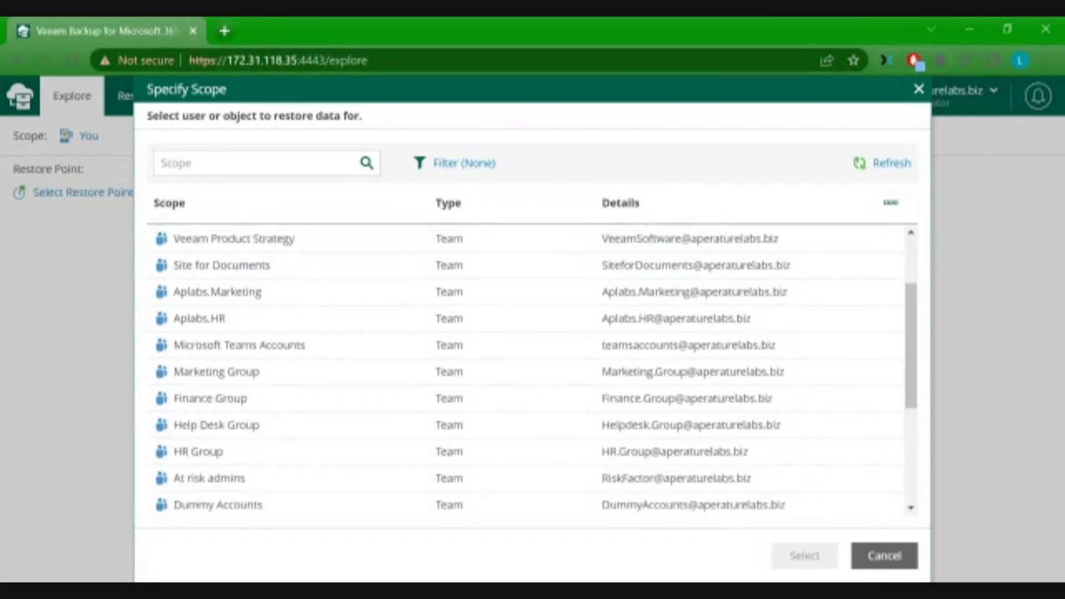
{"action": "scroll", "coordinate": [525, 370], "scroll_direction": "up", "scroll_amount": 3}
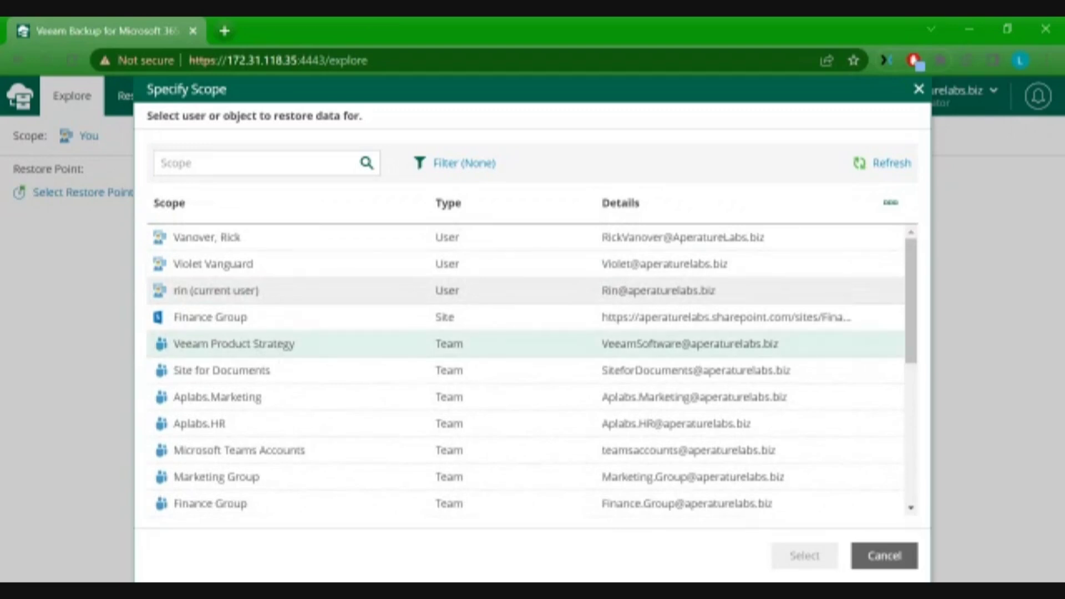
{"action": "scroll", "coordinate": [526, 396], "scroll_direction": "down", "scroll_amount": 3}
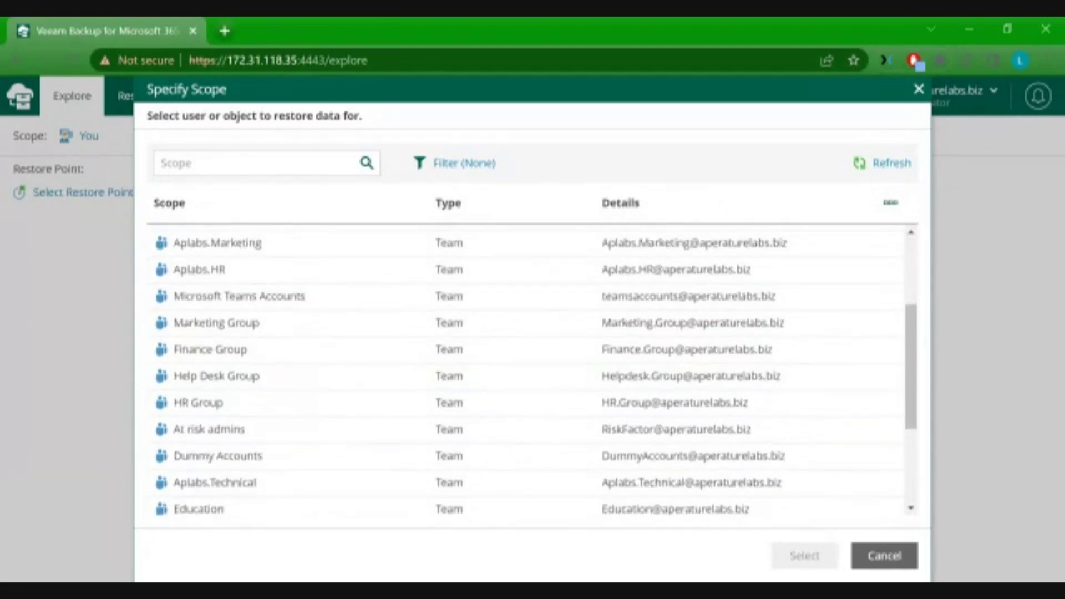
{"action": "scroll", "coordinate": [223, 410], "scroll_direction": "down", "scroll_amount": 1}
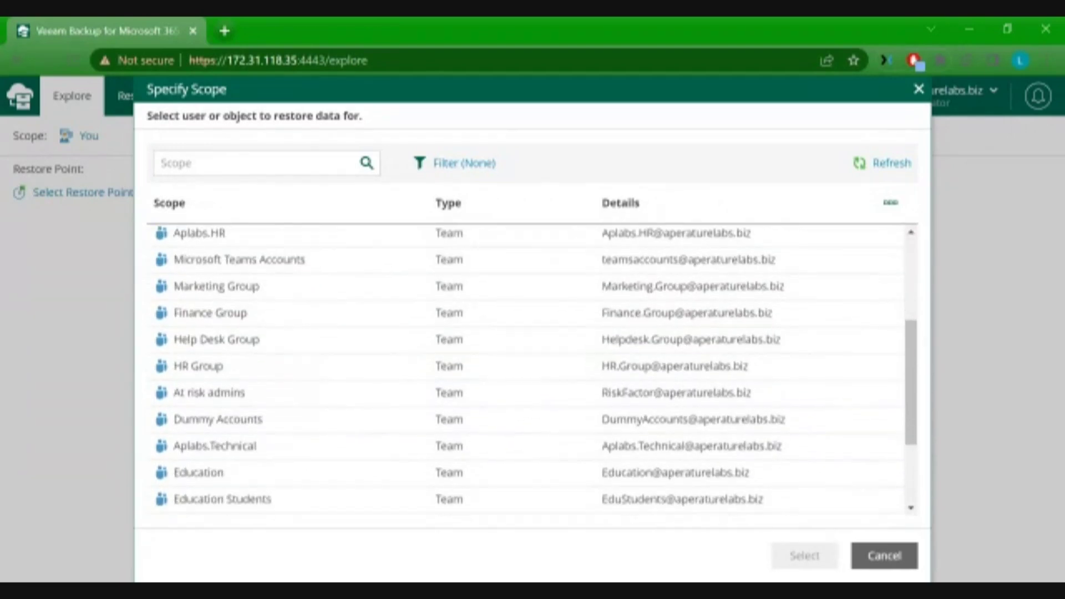
{"action": "left_click", "coordinate": [222, 427]}
{"action": "left_click", "coordinate": [804, 557]}
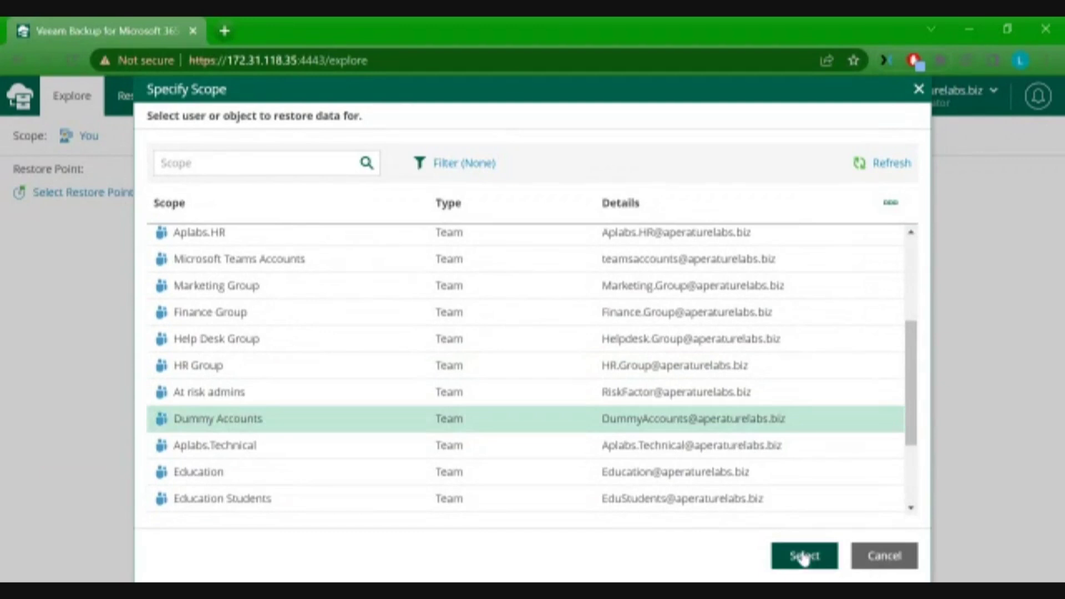
Apply the latest restore point, 26/04/2023 18:04:21
{"action": "left_click", "coordinate": [82, 194]}
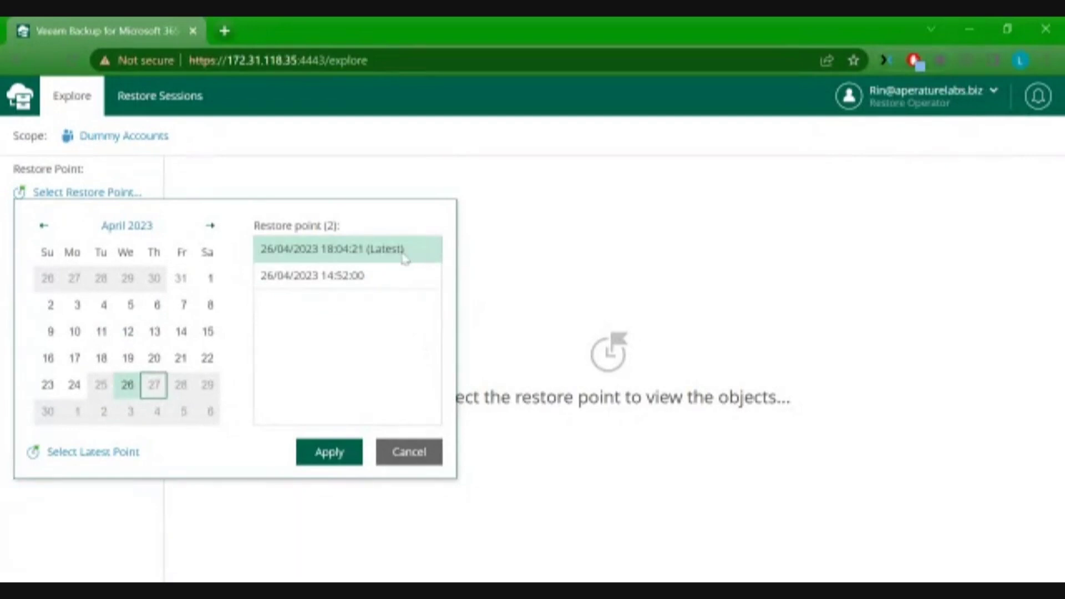
{"action": "left_click_drag", "start_coordinate": [405, 249], "coordinate": [367, 249]}
{"action": "left_click", "coordinate": [325, 454]}
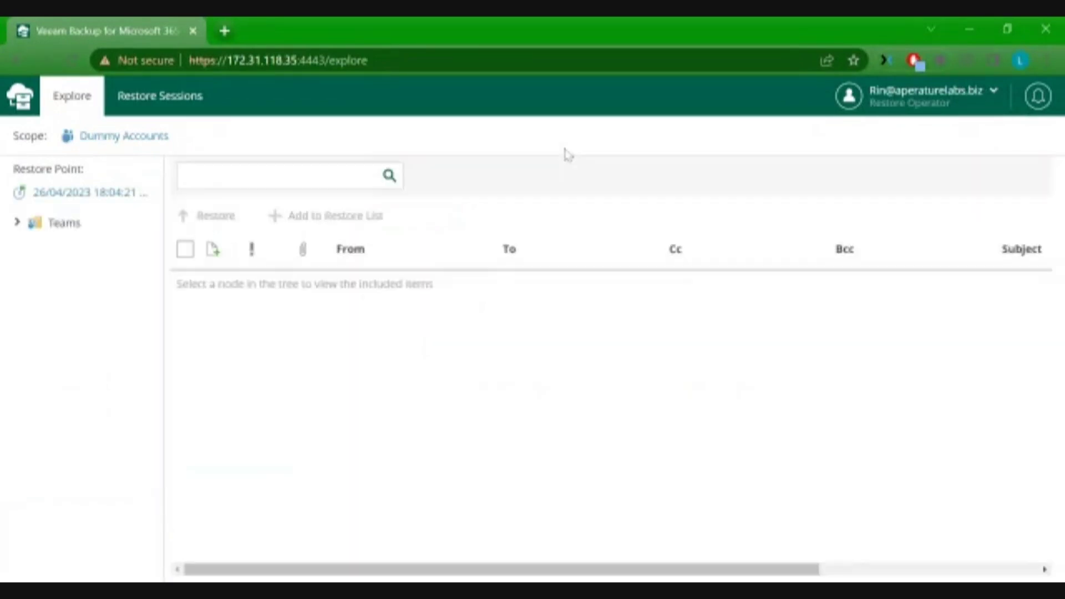
Add the single post in Teams > Dummy Accounts > Tickets > Posts to the Restore List
{"action": "left_click", "coordinate": [16, 224]}
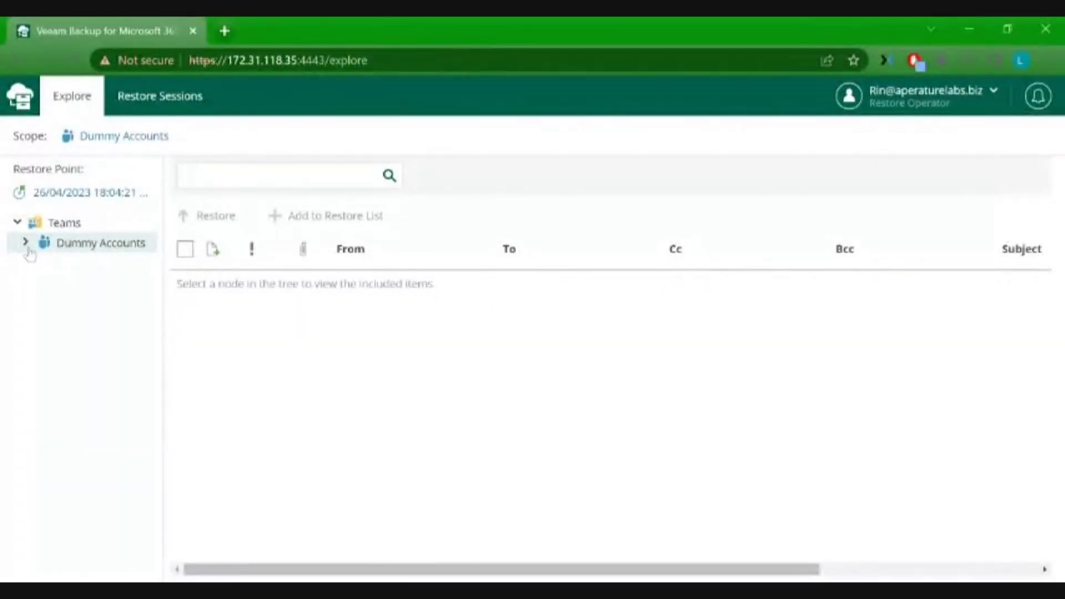
{"action": "left_click", "coordinate": [25, 244]}
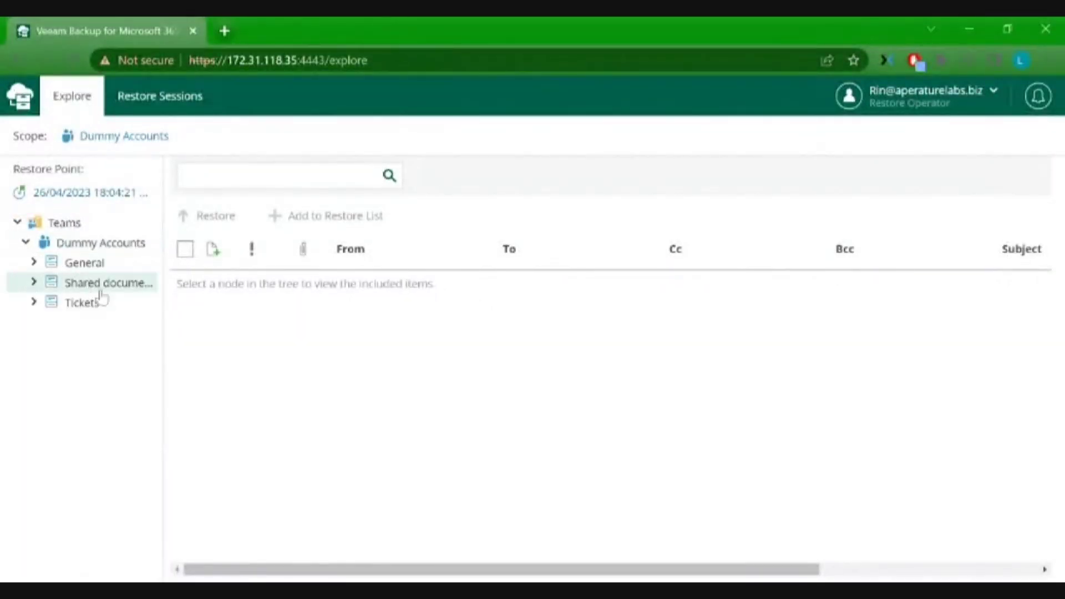
{"action": "left_click", "coordinate": [35, 304]}
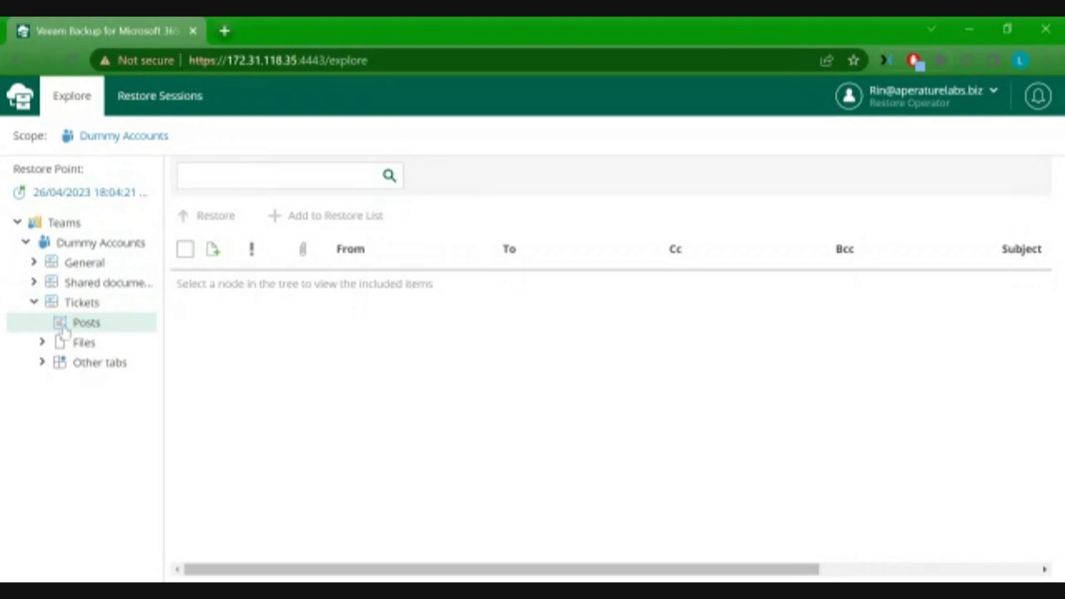
{"action": "left_click", "coordinate": [64, 331]}
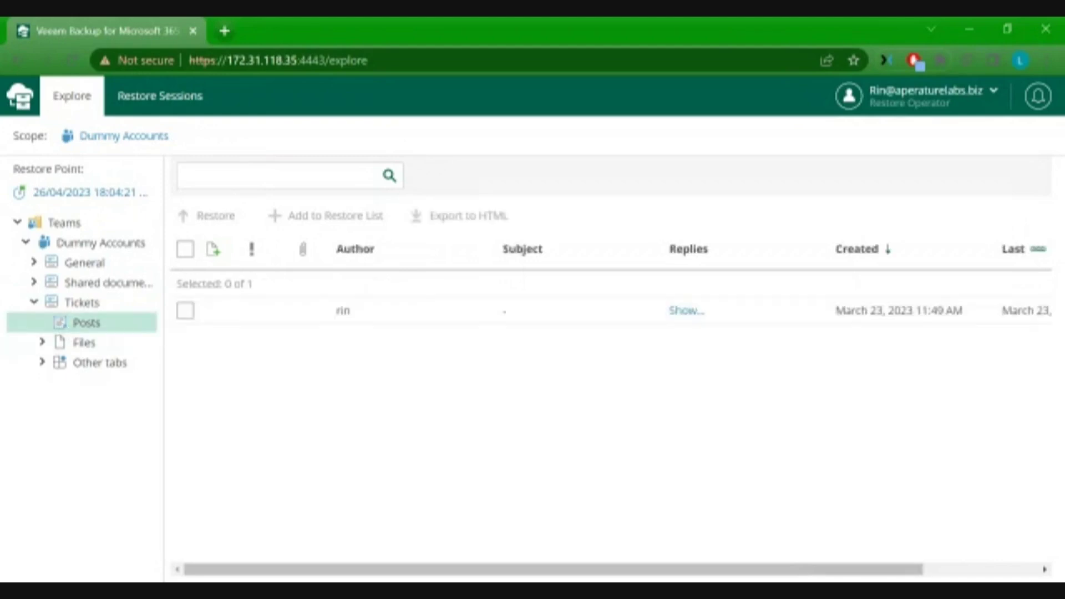
{"action": "left_click", "coordinate": [186, 311]}
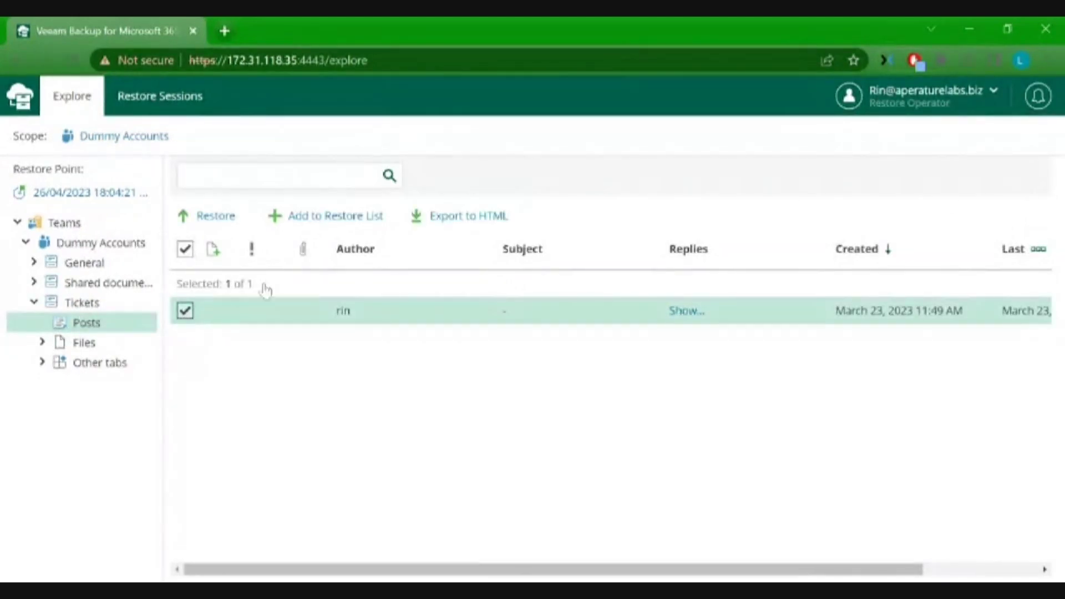
{"action": "left_click", "coordinate": [306, 217]}
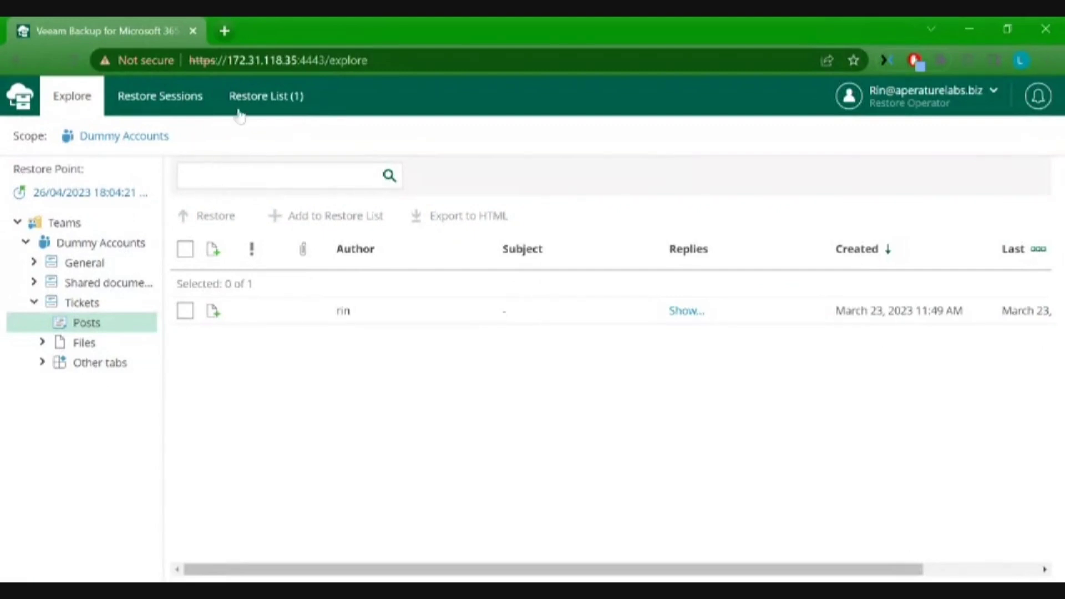
Restore the queued Tickets post from the Restore List with the reason 'Case number'
{"action": "left_click", "coordinate": [272, 105]}
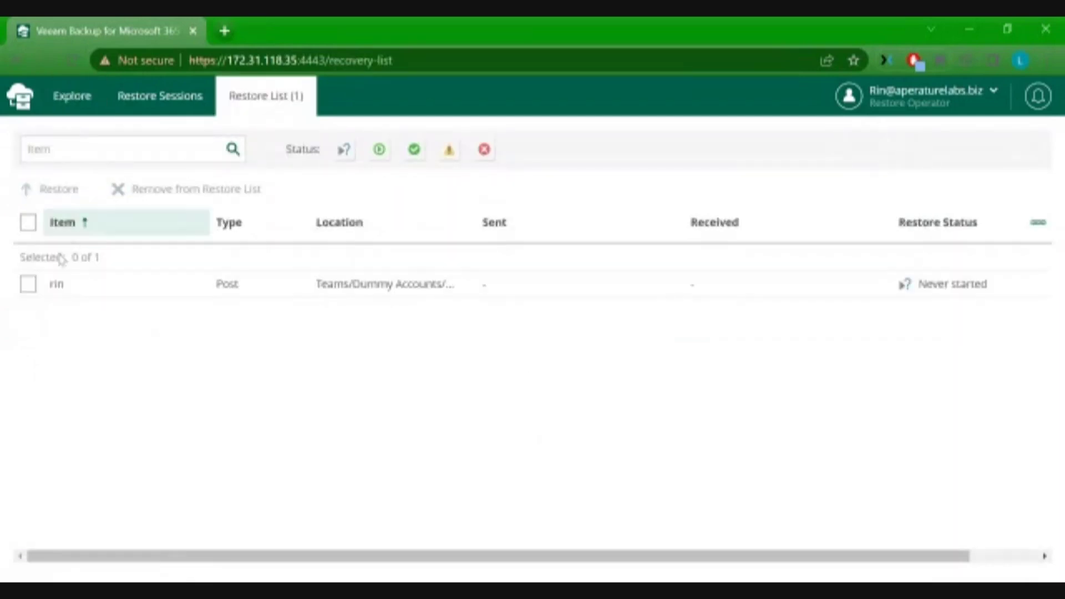
{"action": "left_click", "coordinate": [28, 284]}
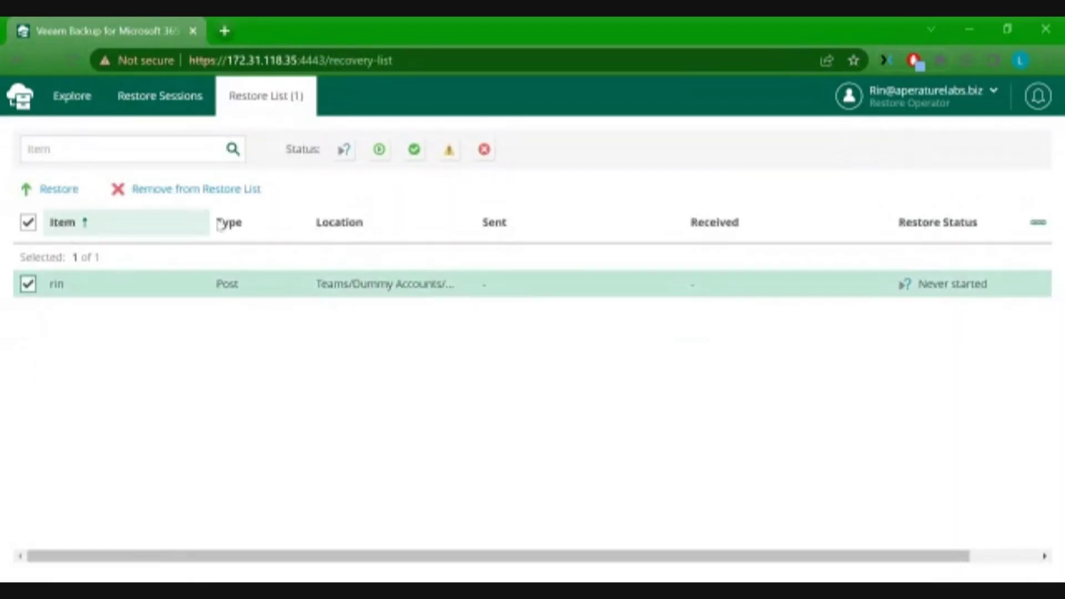
{"action": "left_click", "coordinate": [50, 191]}
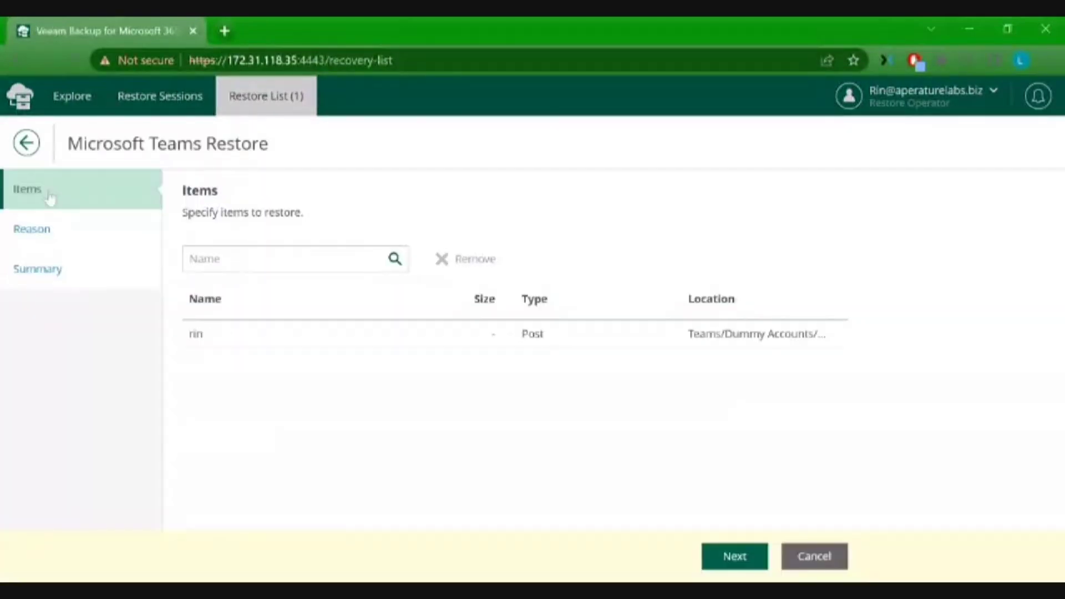
{"action": "left_click", "coordinate": [731, 556]}
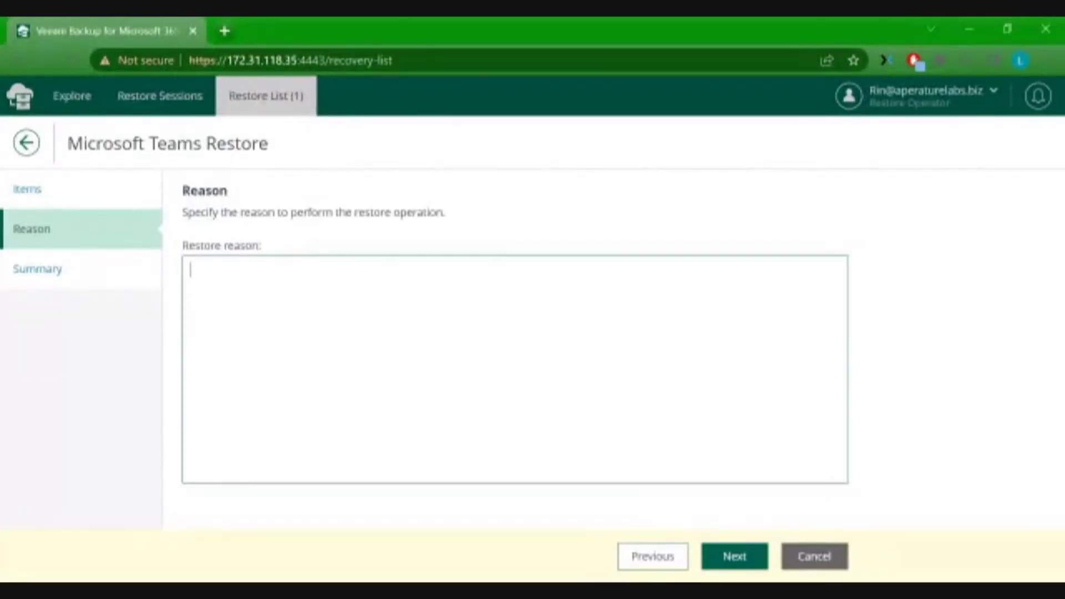
{"action": "type", "text": "Case number"}
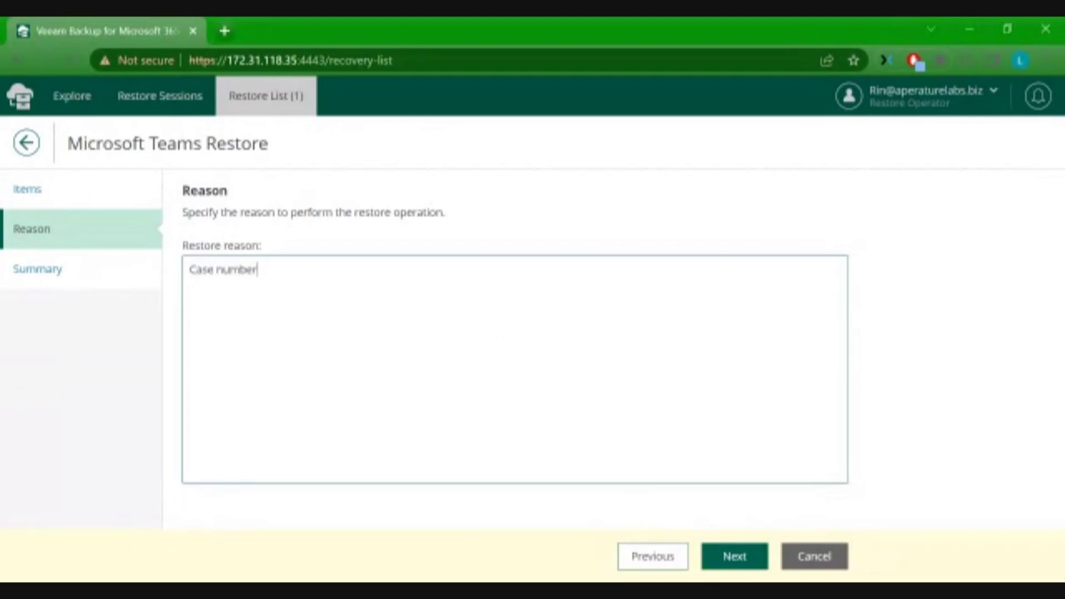
{"action": "left_click", "coordinate": [759, 566]}
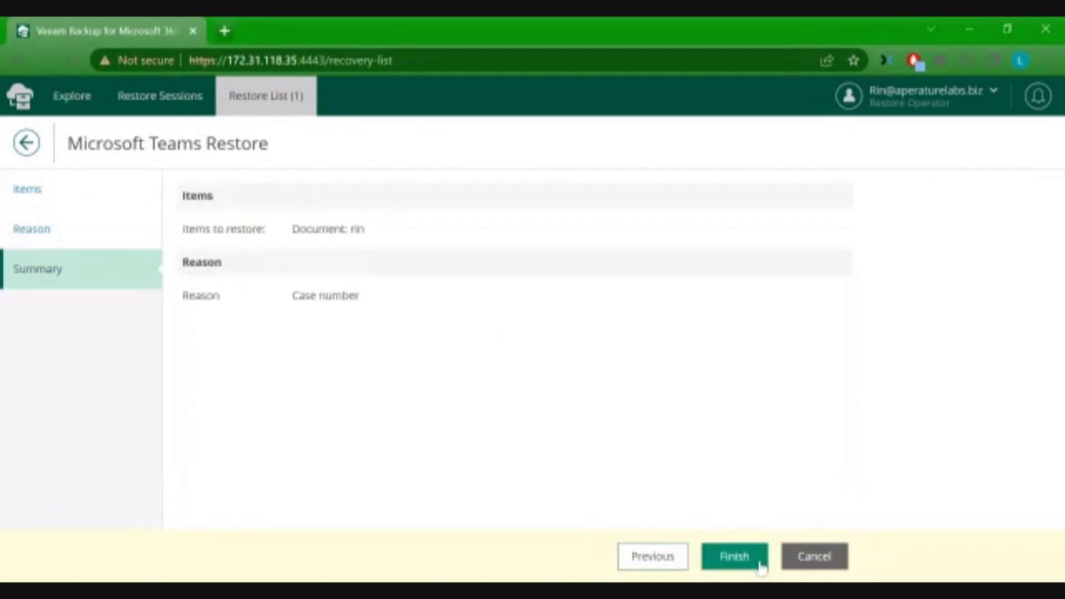
{"action": "left_click", "coordinate": [734, 557]}
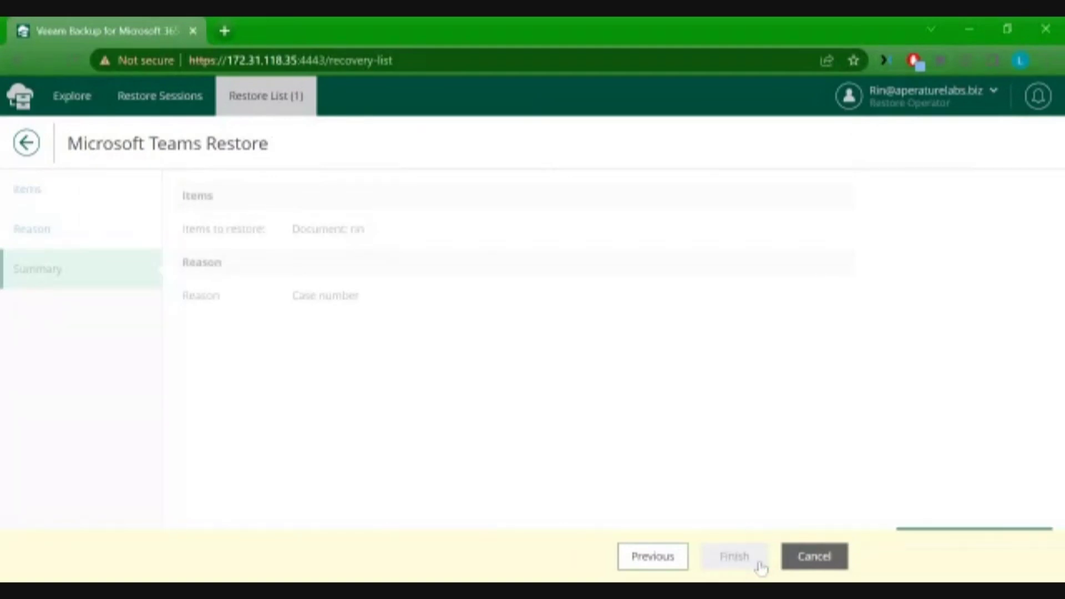